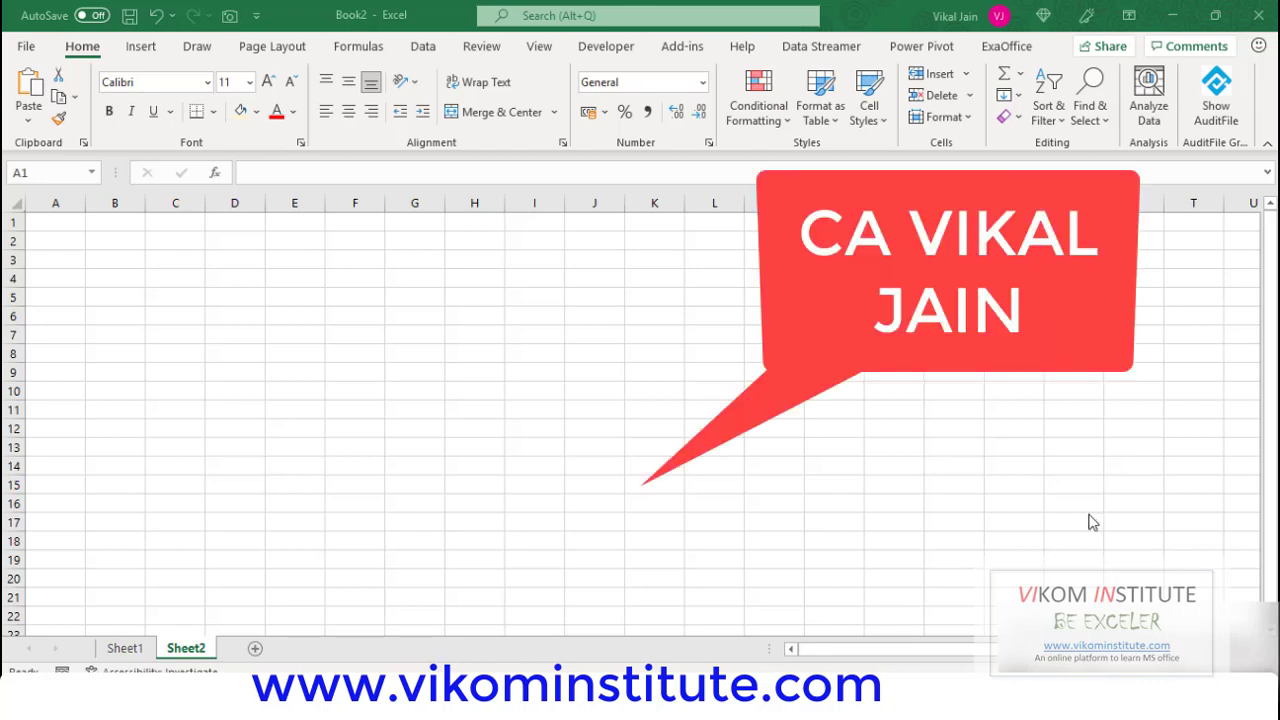
Switch from the blank Excel workbook to the Reliance 2020-21 annual report PDF in Chrome.
key(alt+Tab)
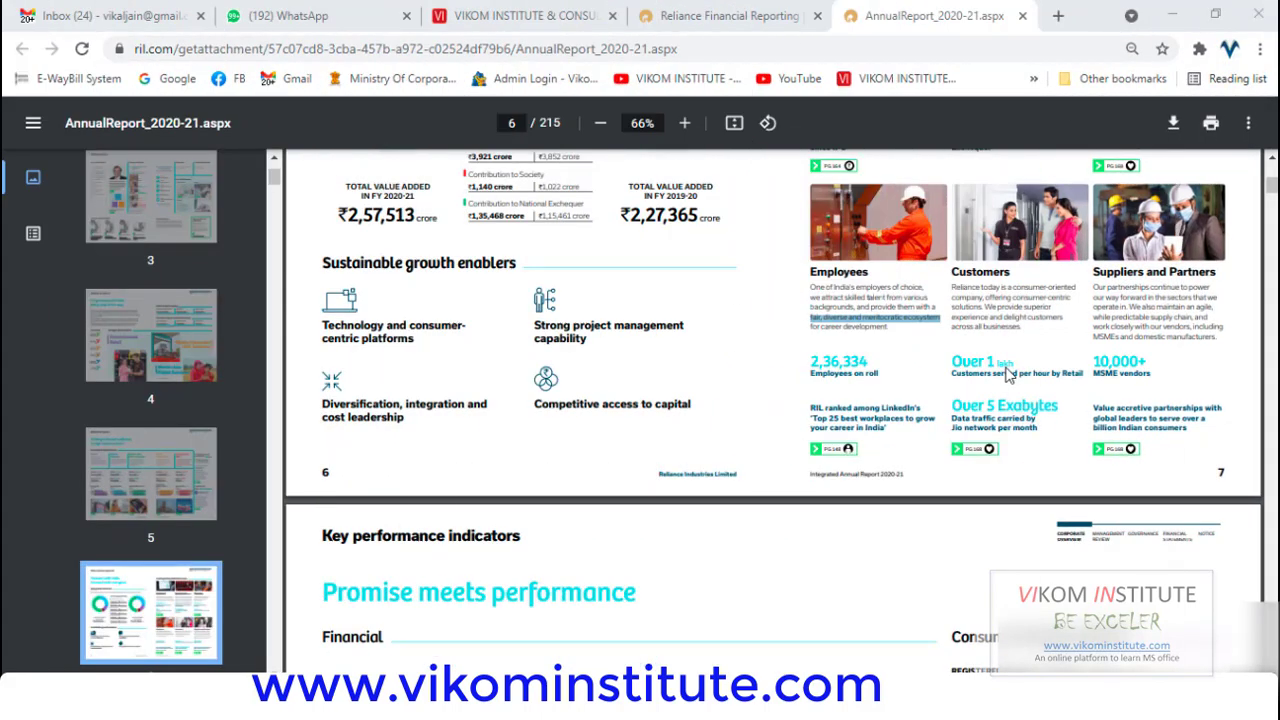
Select the phrase 'backgrounds, and provide them with' in the report's Employees paragraph.
click(813, 326)
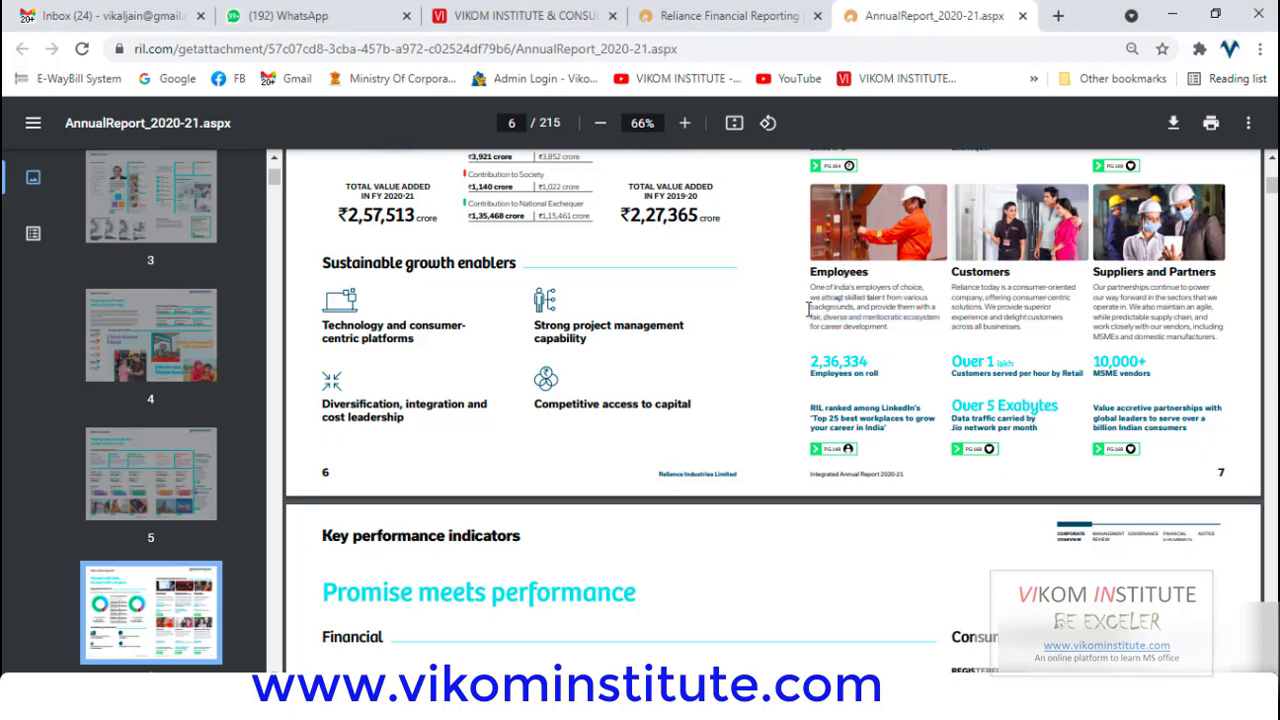
drag(810, 309, 933, 310)
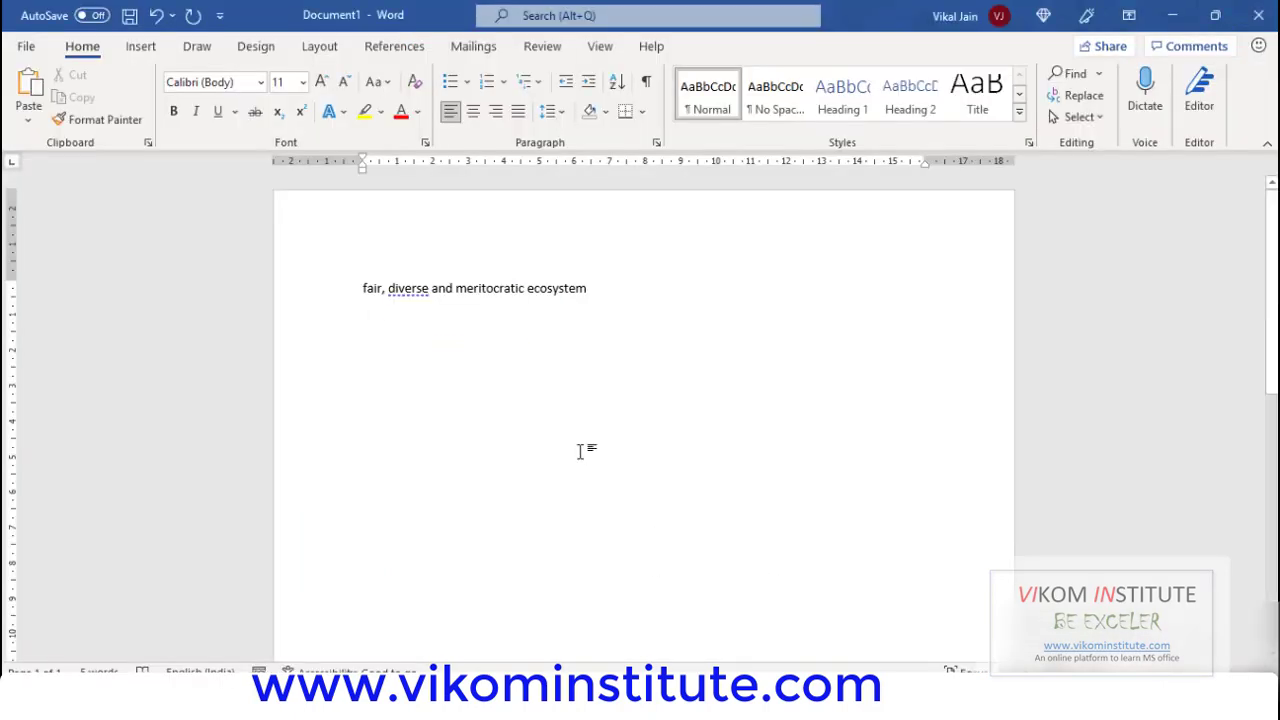
Paste the copied backgrounds phrase as a new line, followed by lines for a person's name.
text(backgrounds, and provide them with)
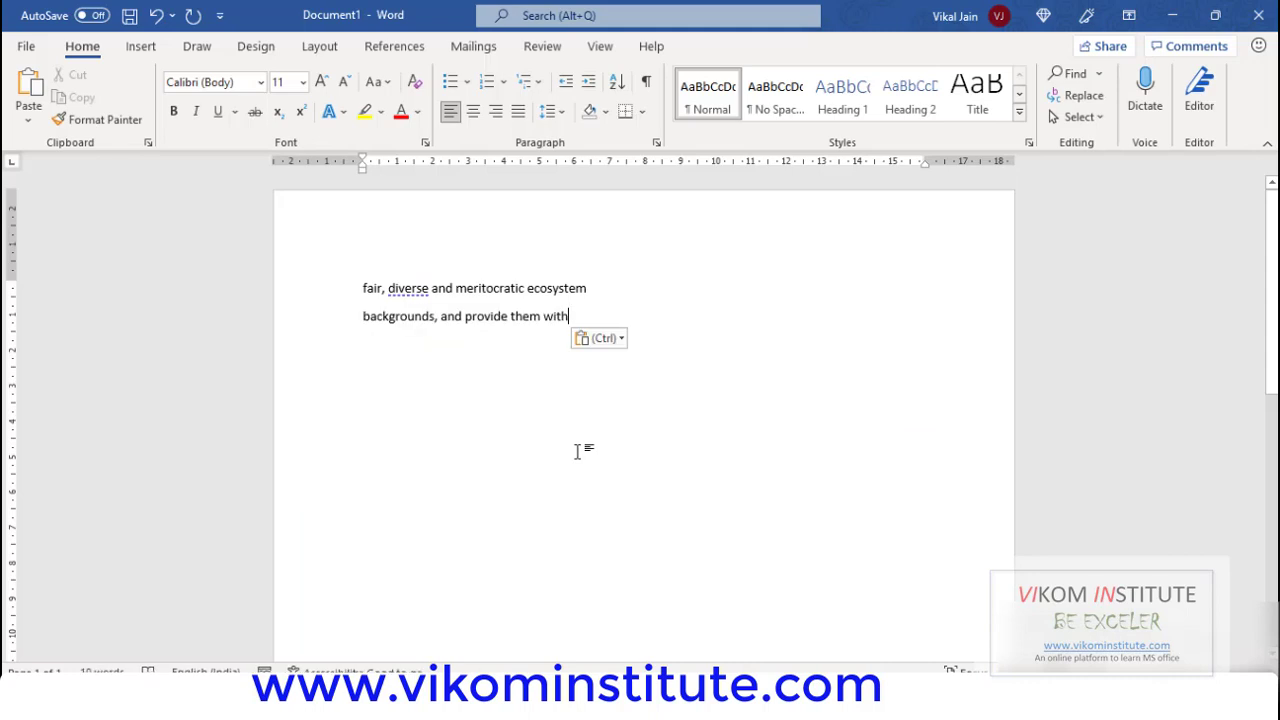
key(Return)
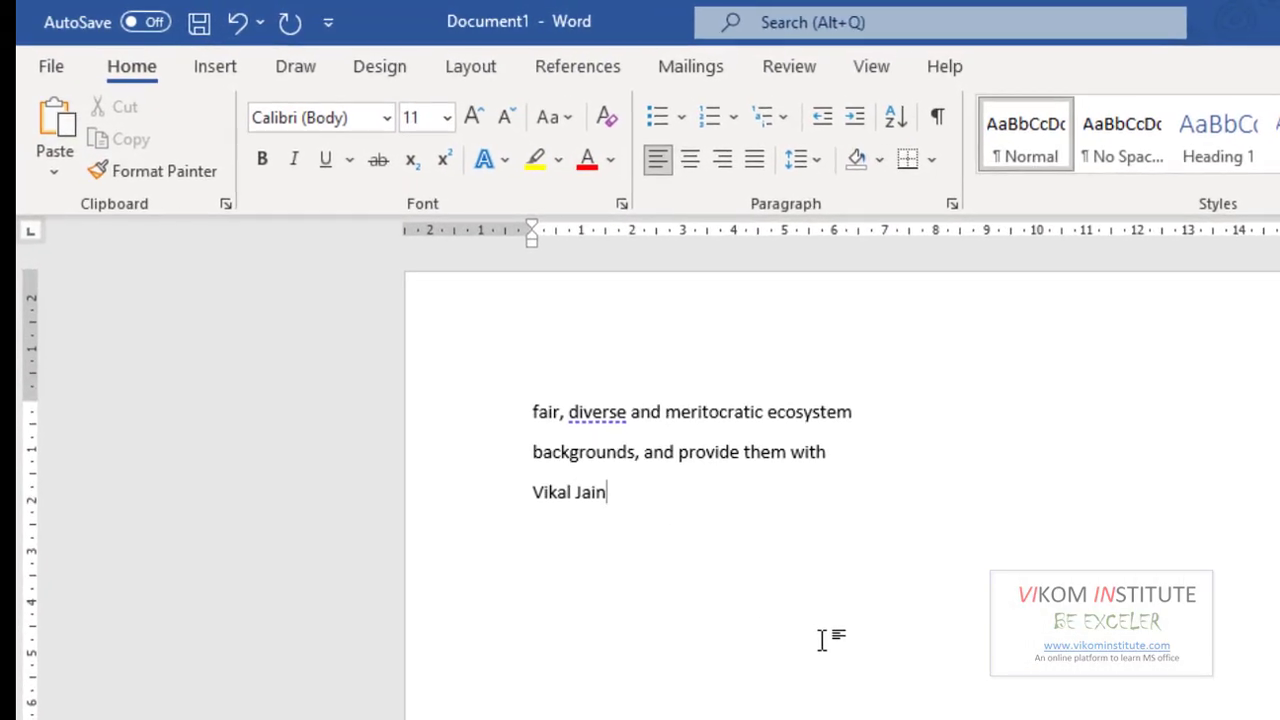
key(Return)
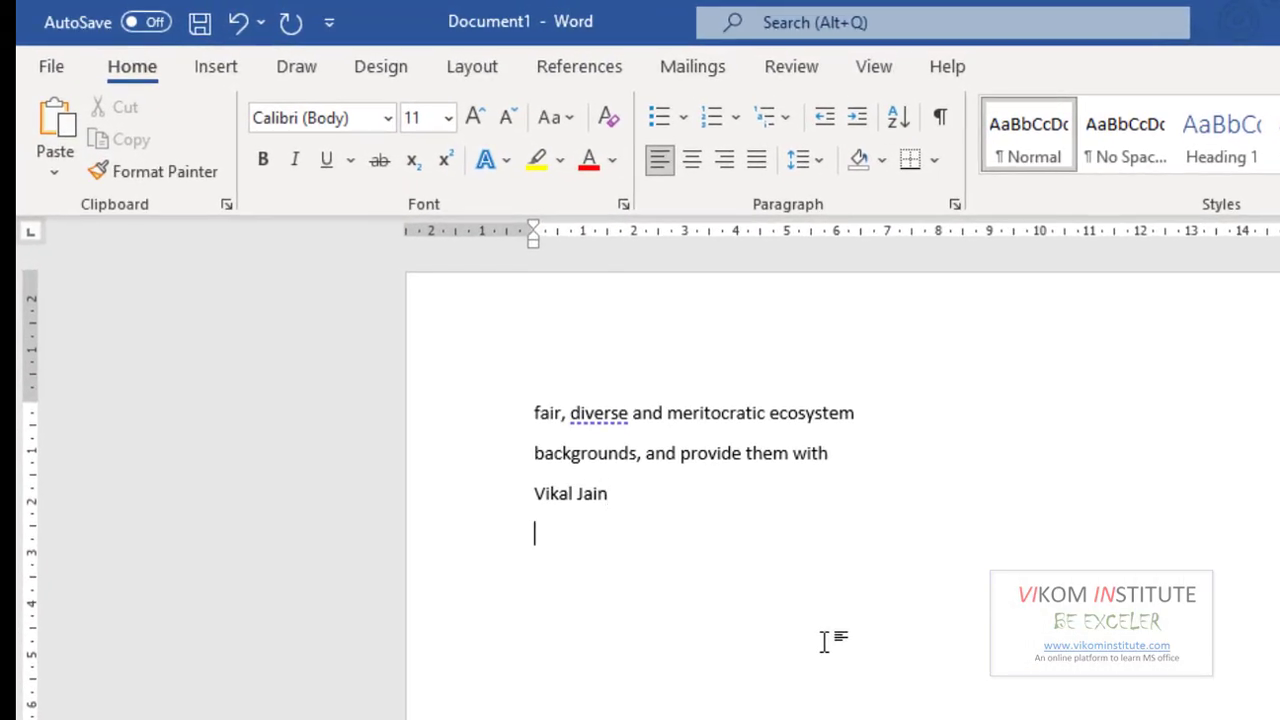
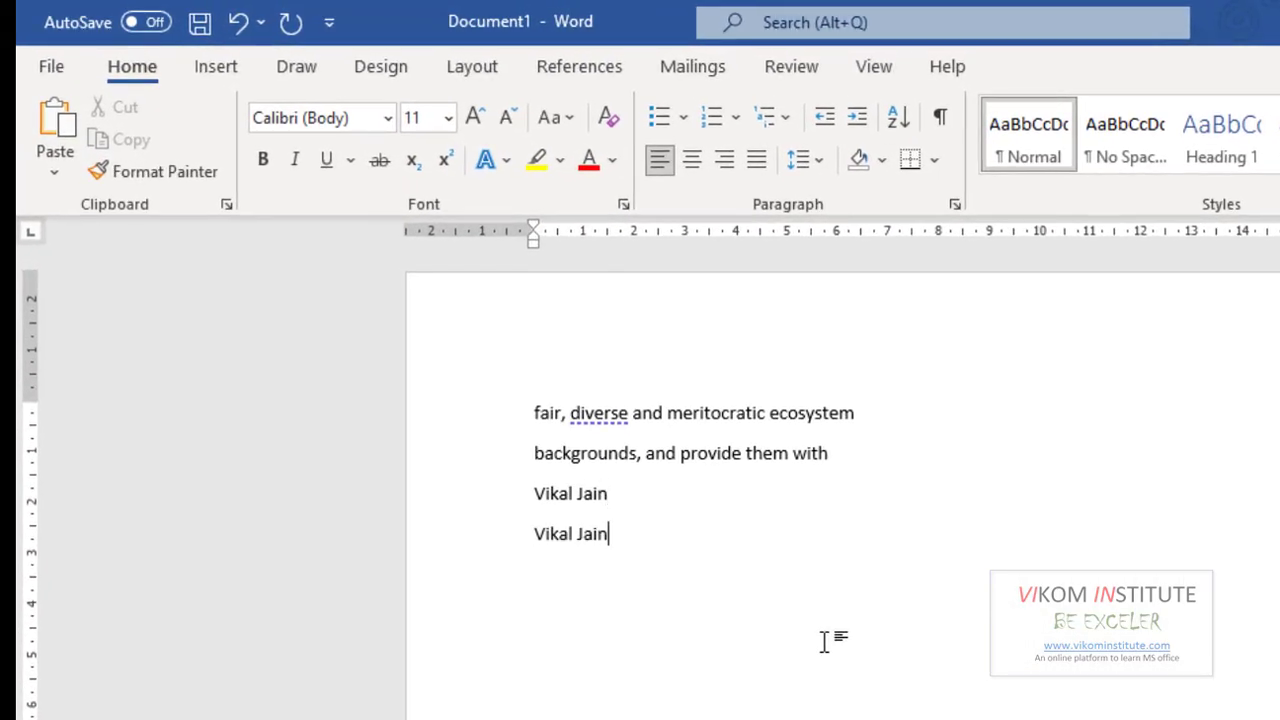
Type the person's name on a new line and set it in the Impact font.
key(shift+Home)
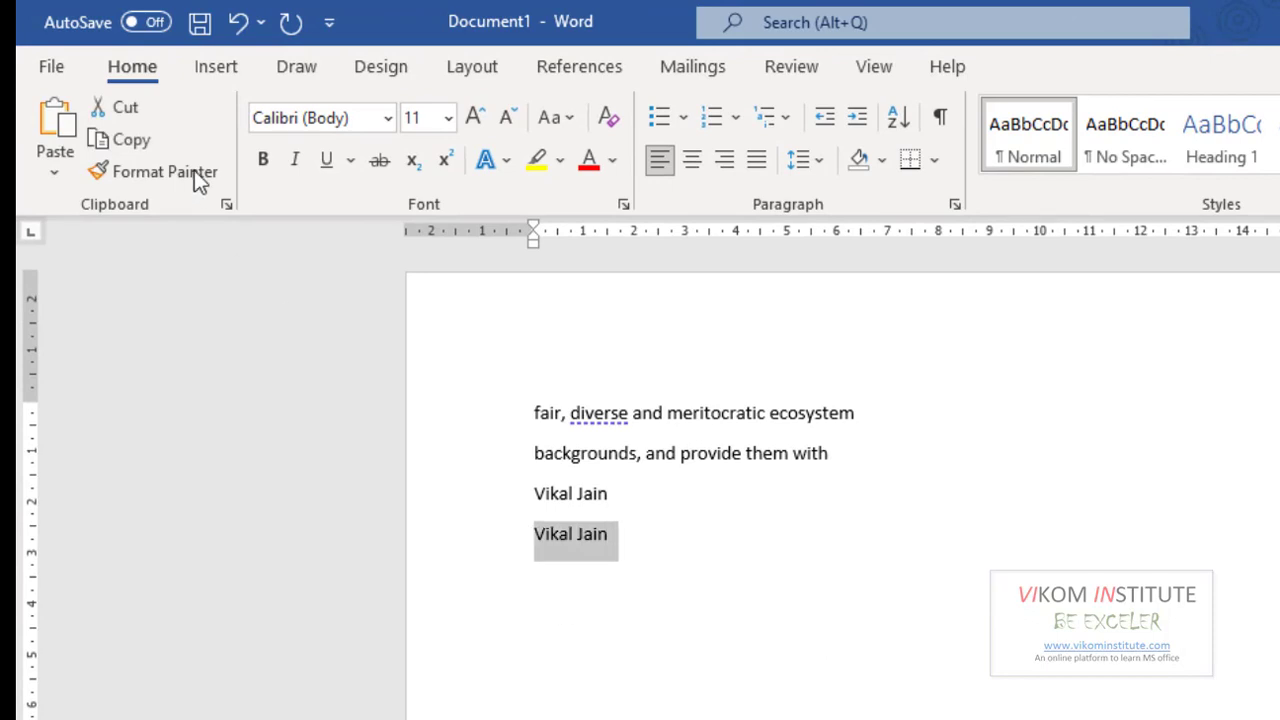
click(318, 127)
text(Impact)
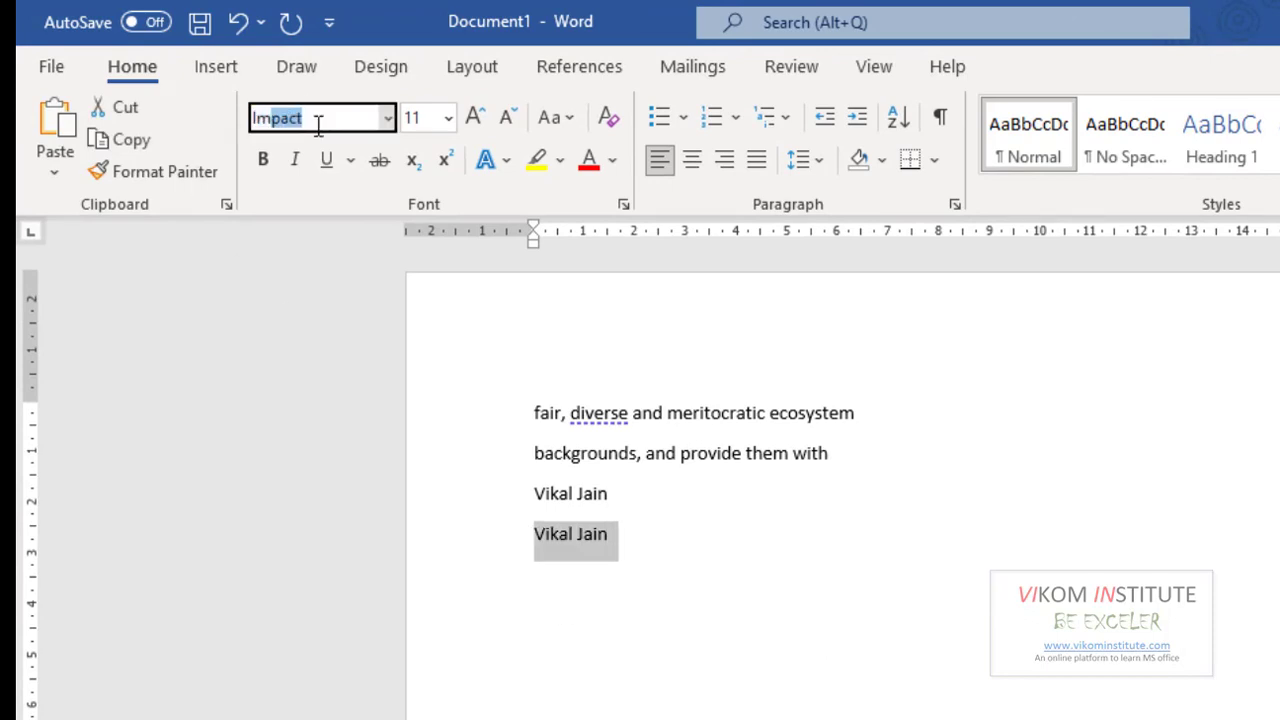
key(Return)
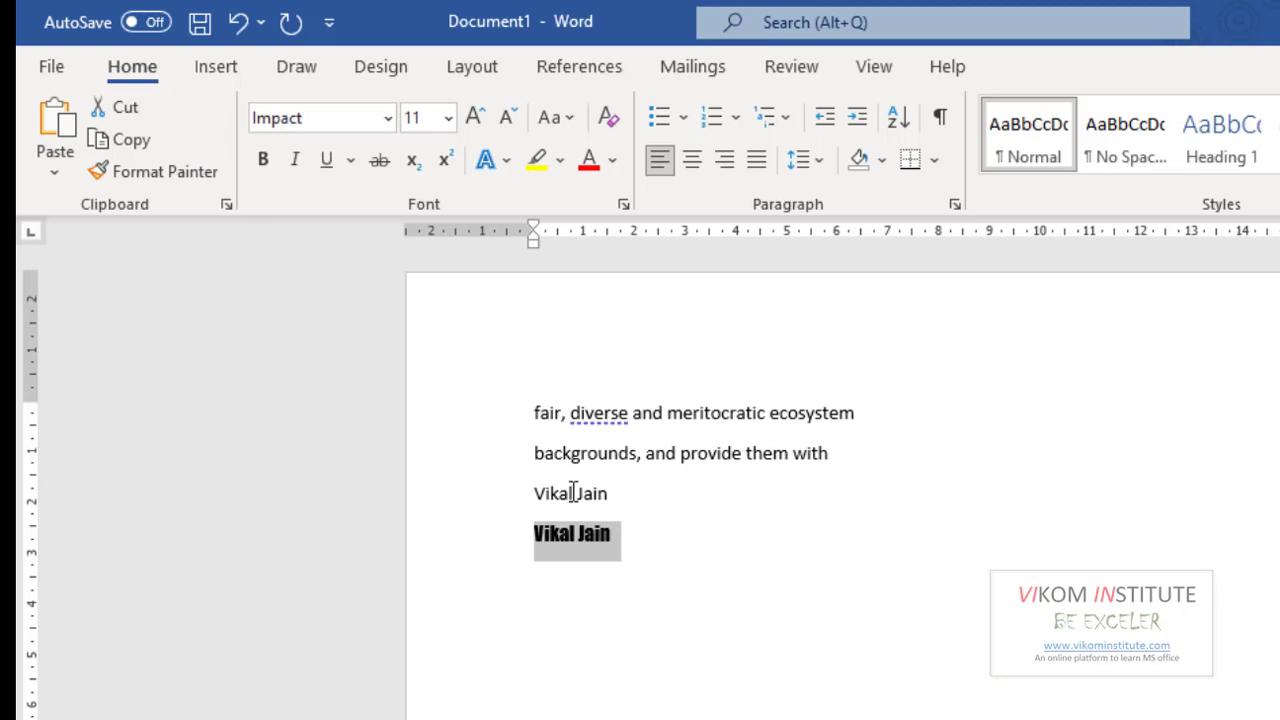
click(630, 598)
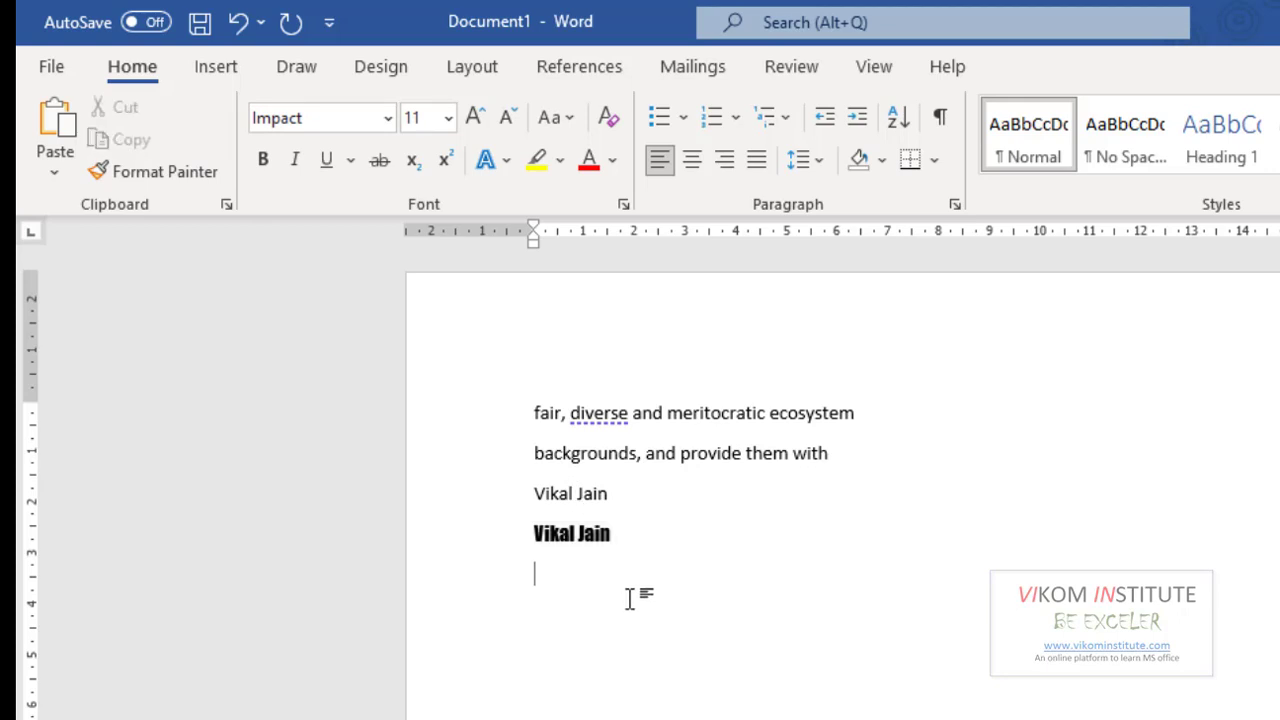
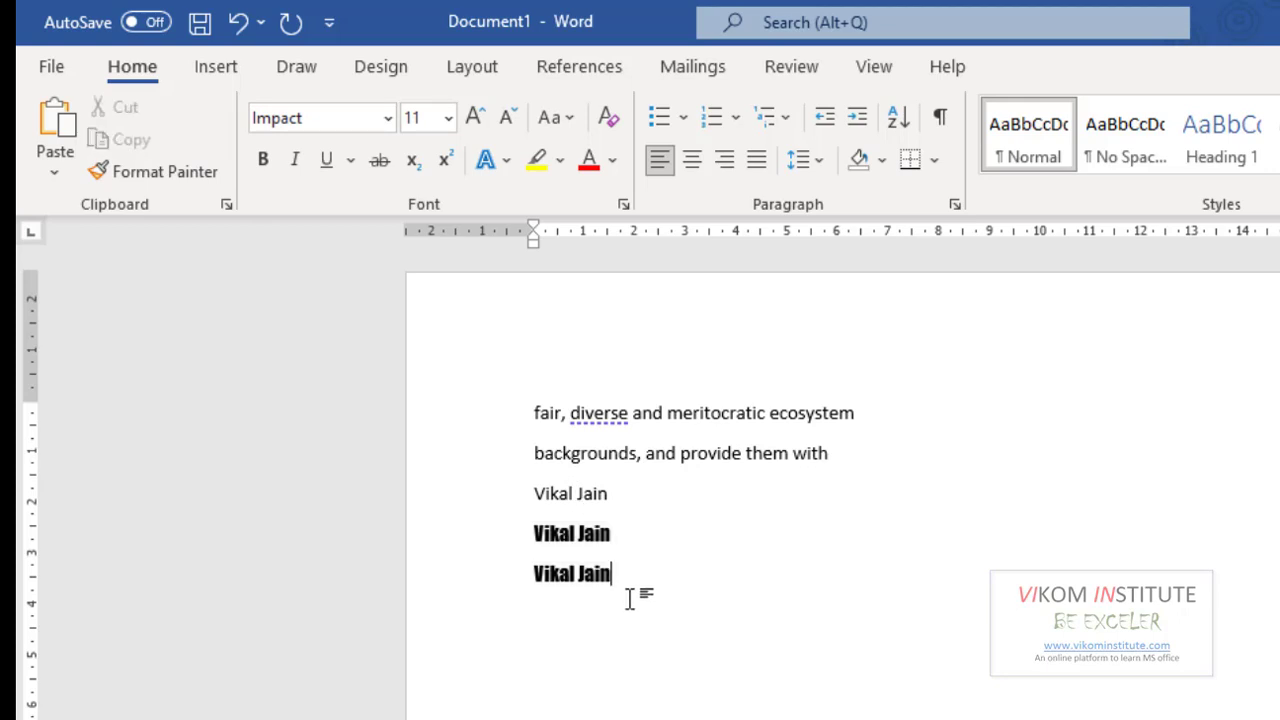
Add another line with the name and set it in Garamond.
key(ctrl+shift+Left)
key(ctrl+shift+Left)
click(336, 114)
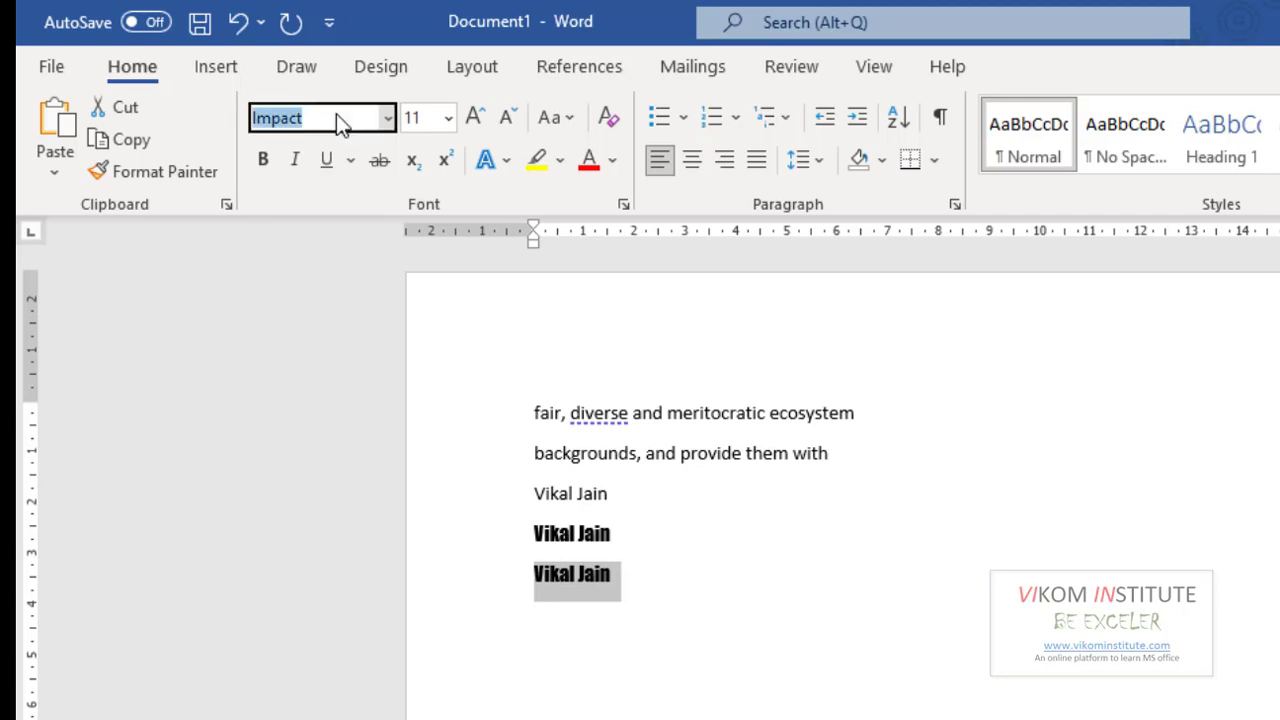
text(Garamond)
key(Return)
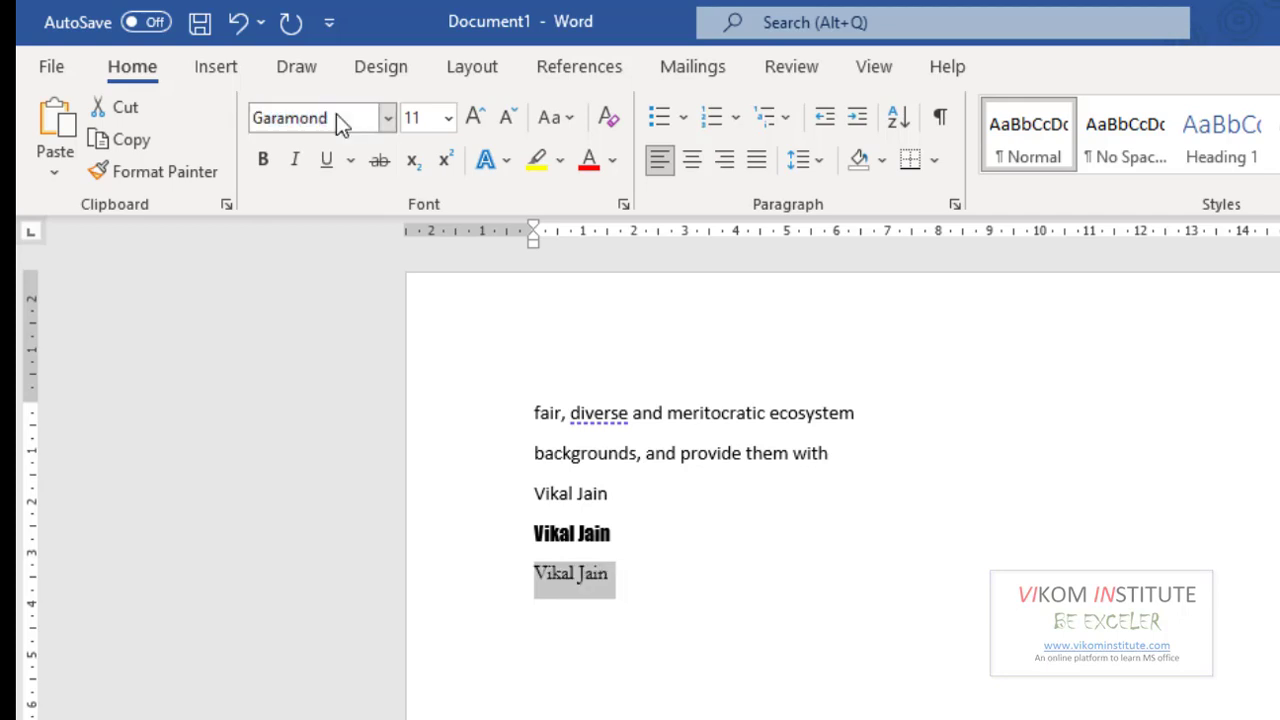
click(620, 571)
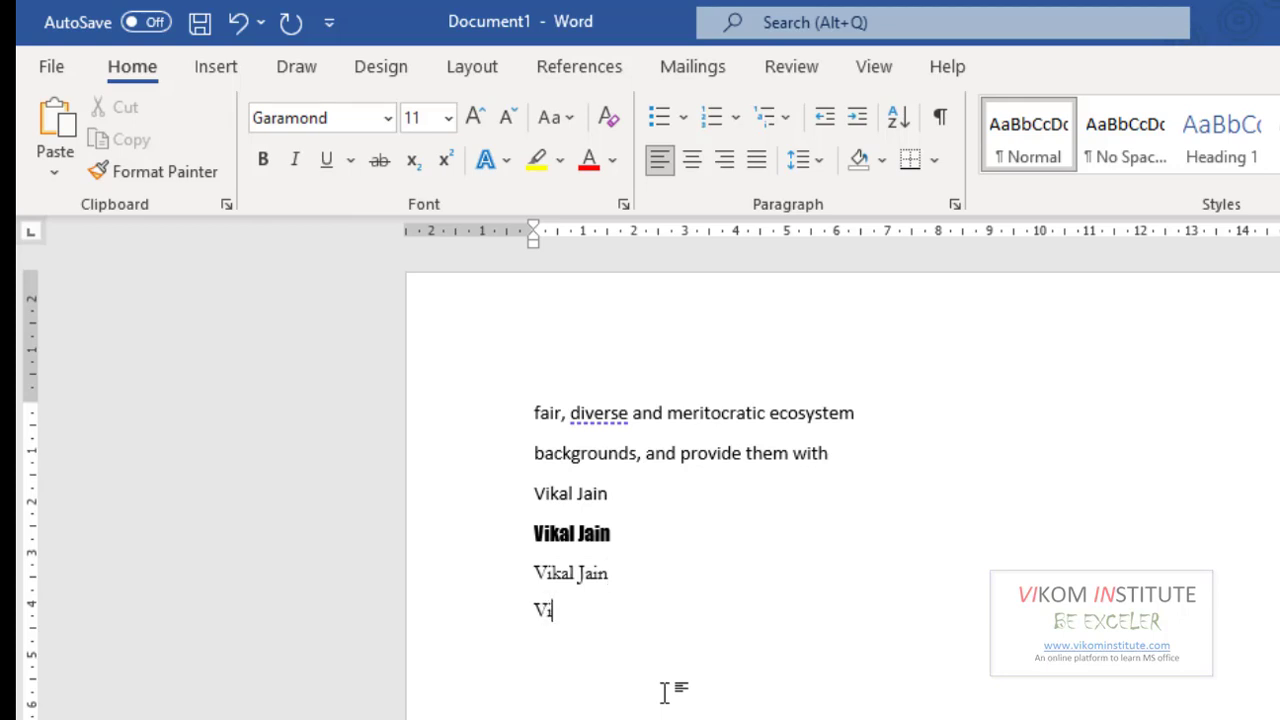
Add a final line with the name and set it in Times New Roman.
key(Return)
key(shift+Right)
key(shift+Right)
key(shift+Right)
key(shift+Right)
key(shift+Right)
key(shift+Right)
key(shift+Right)
key(shift+Right)
key(shift+Right)
key(shift+Right)
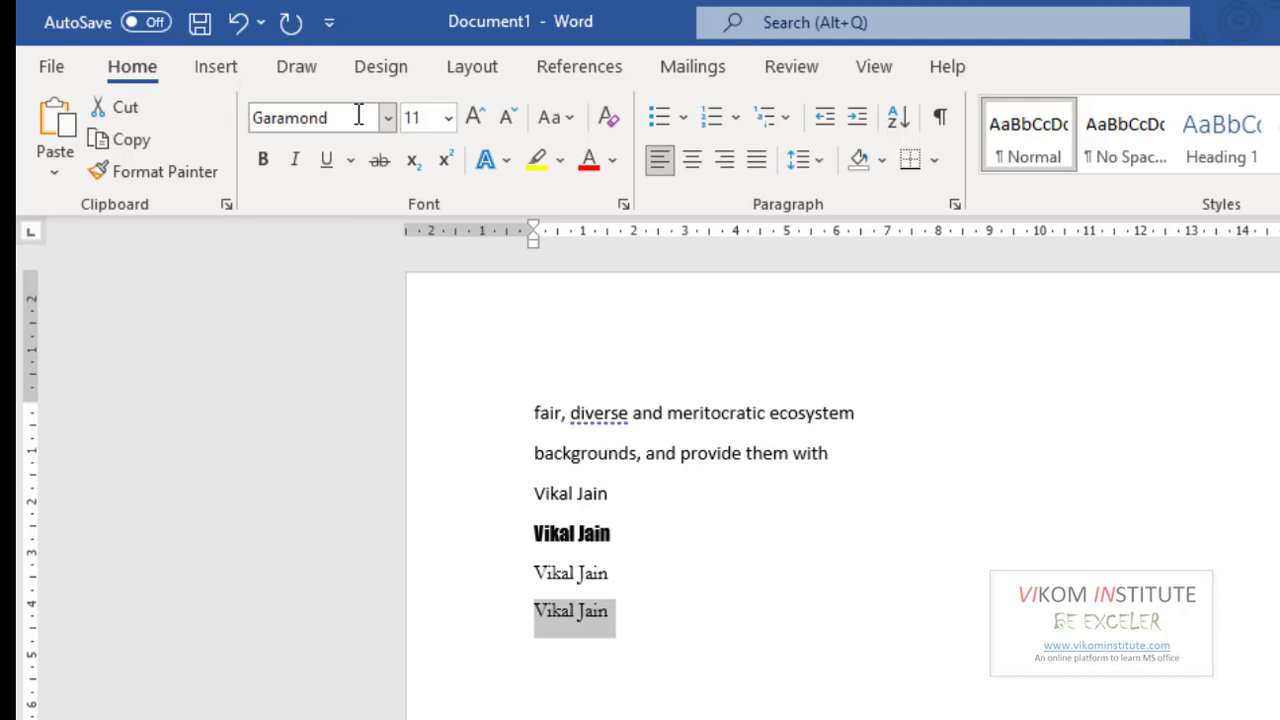
click(358, 115)
text(Times New Roman)
key(Return)
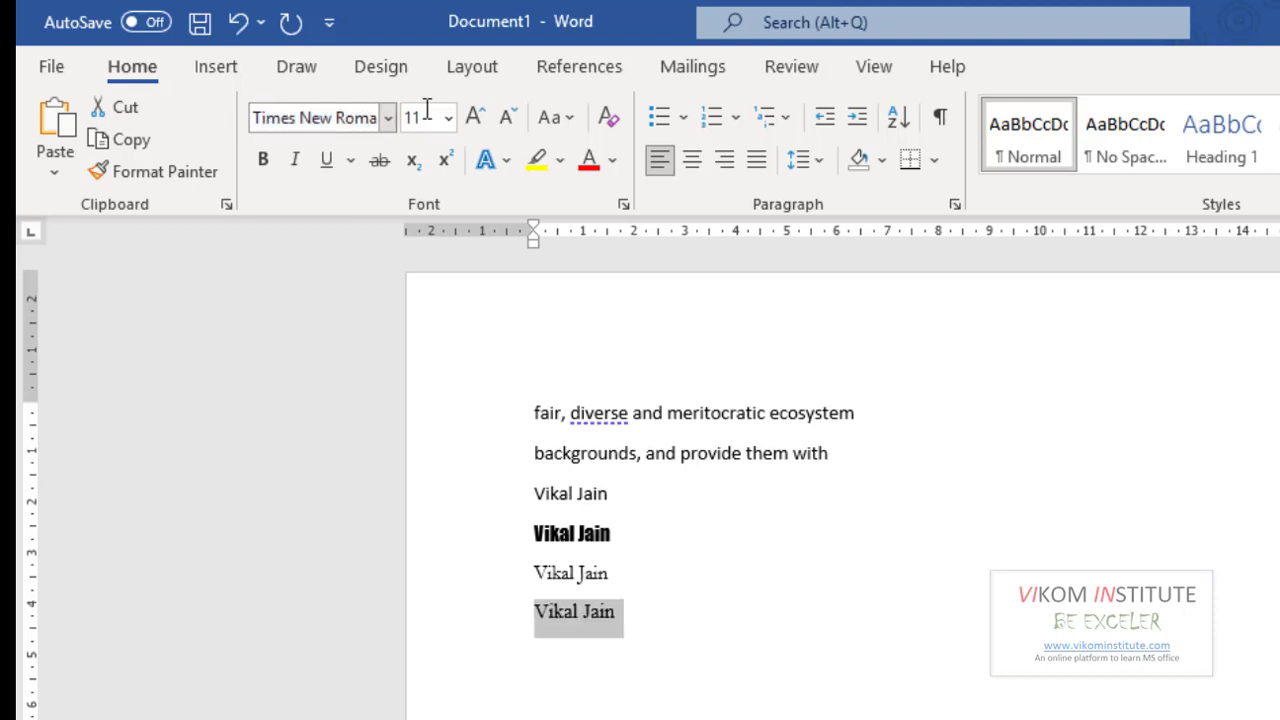
click(796, 588)
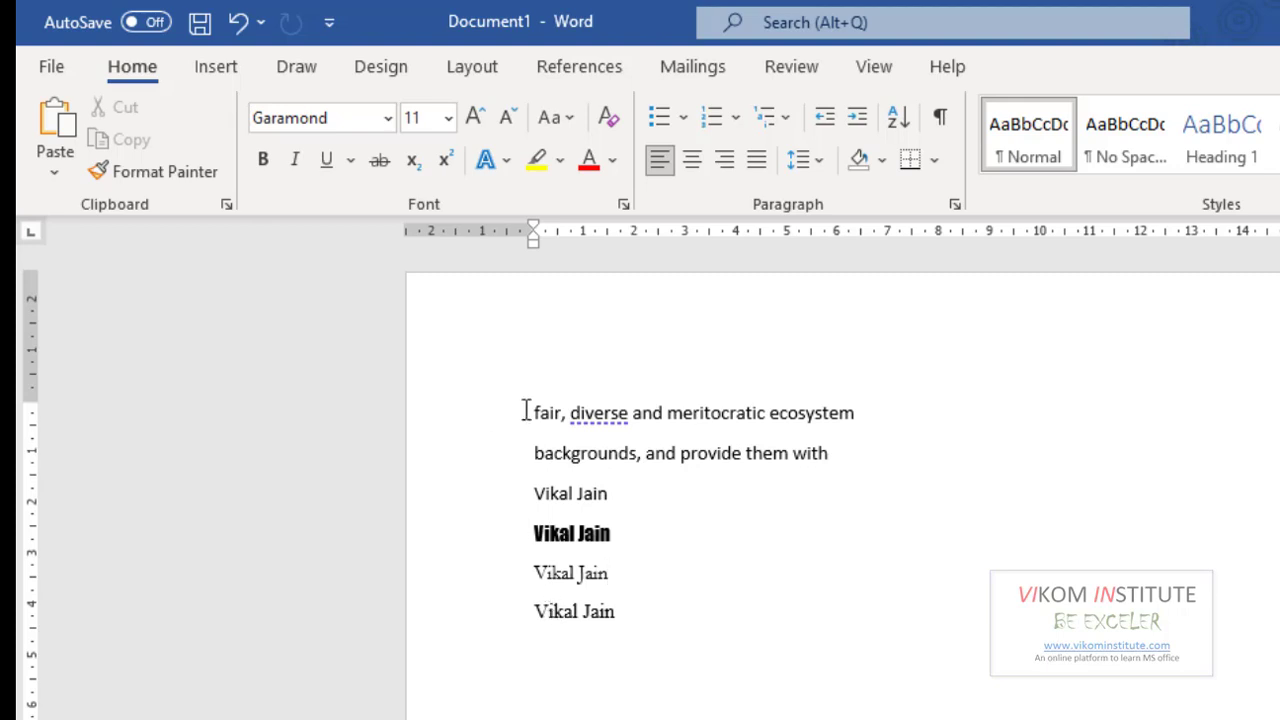
Select all six lines of sample text in Word and switch to the Excel workbook.
drag(546, 411, 768, 412)
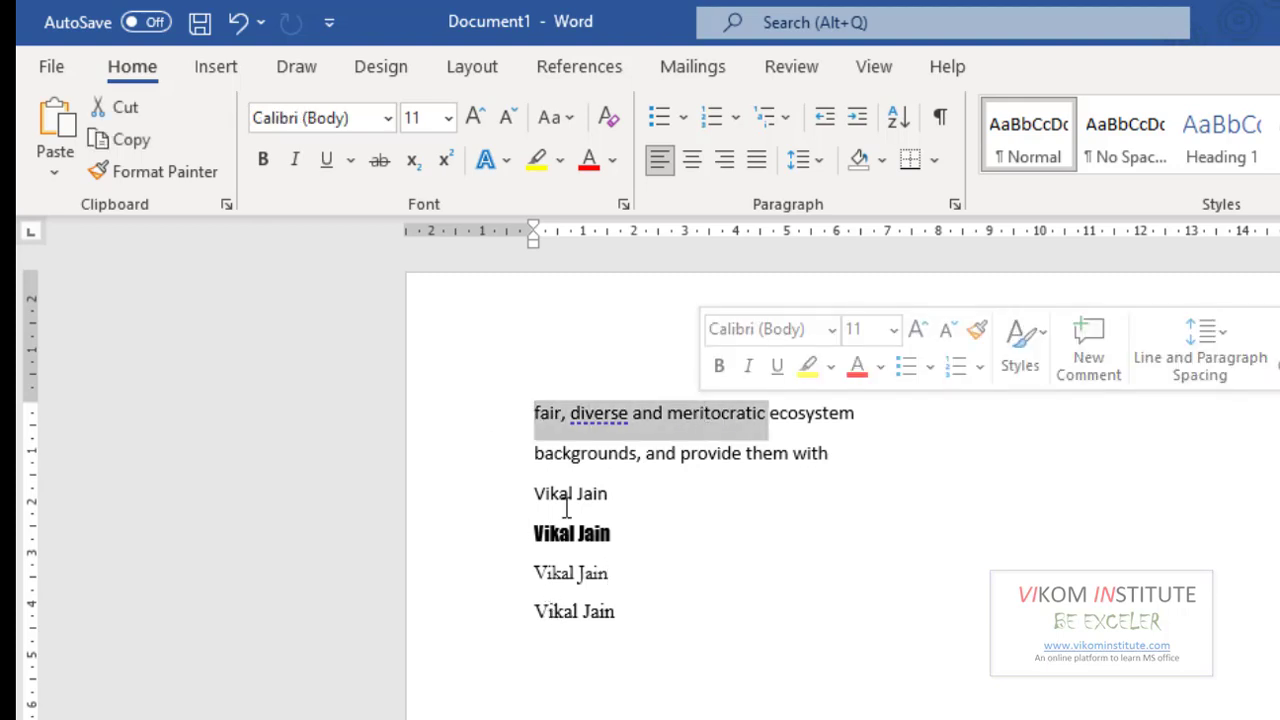
click(506, 457)
click(655, 588)
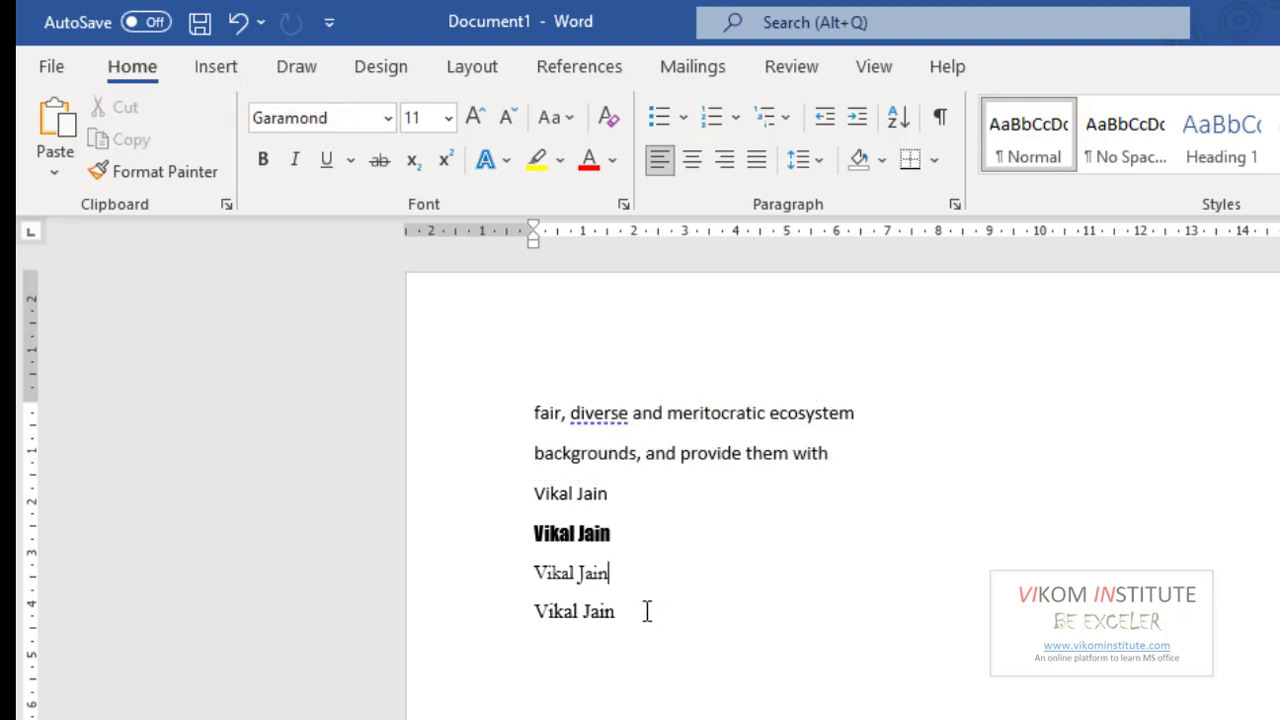
drag(531, 490, 585, 635)
click(675, 675)
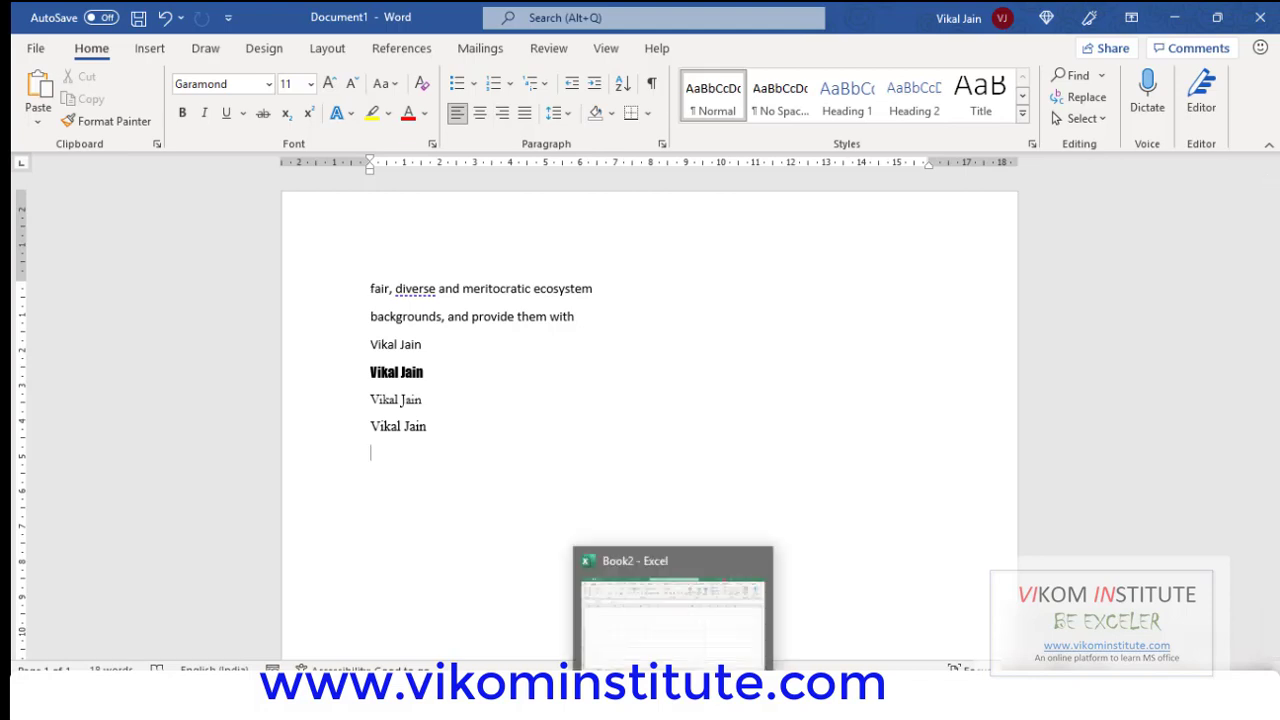
drag(436, 432, 368, 288)
key(ctrl+c)
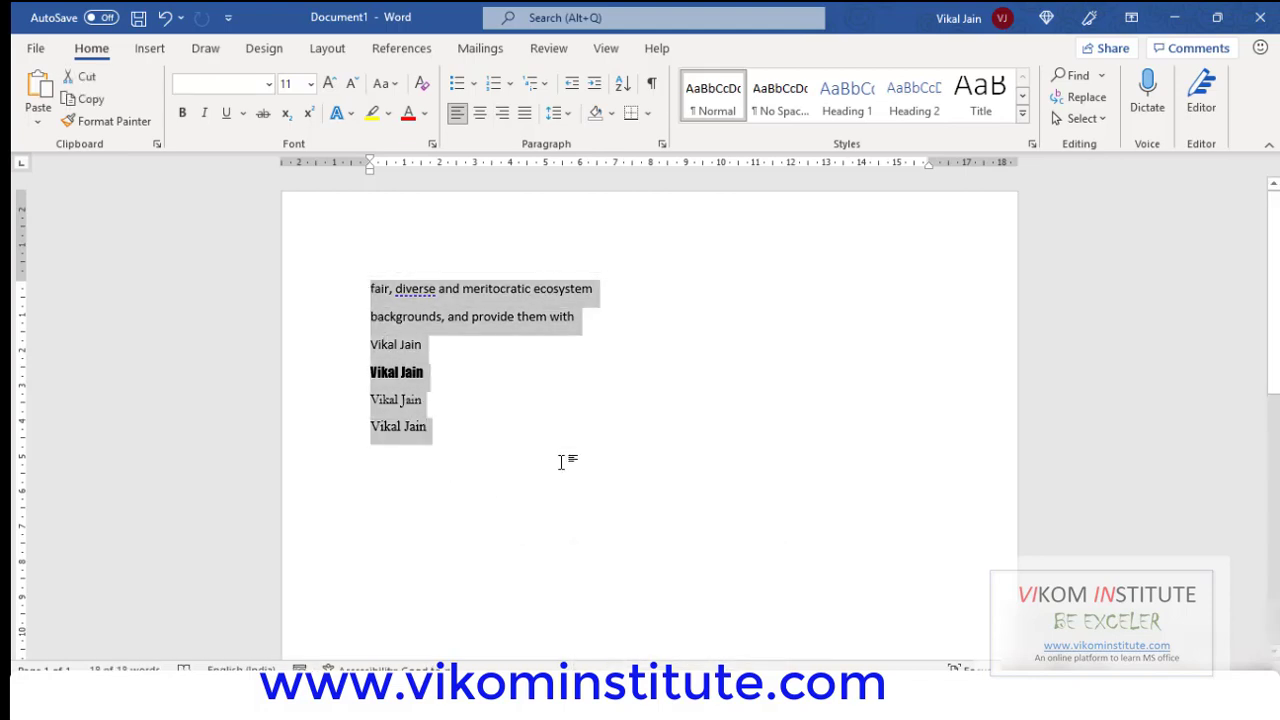
key(alt+Tab)
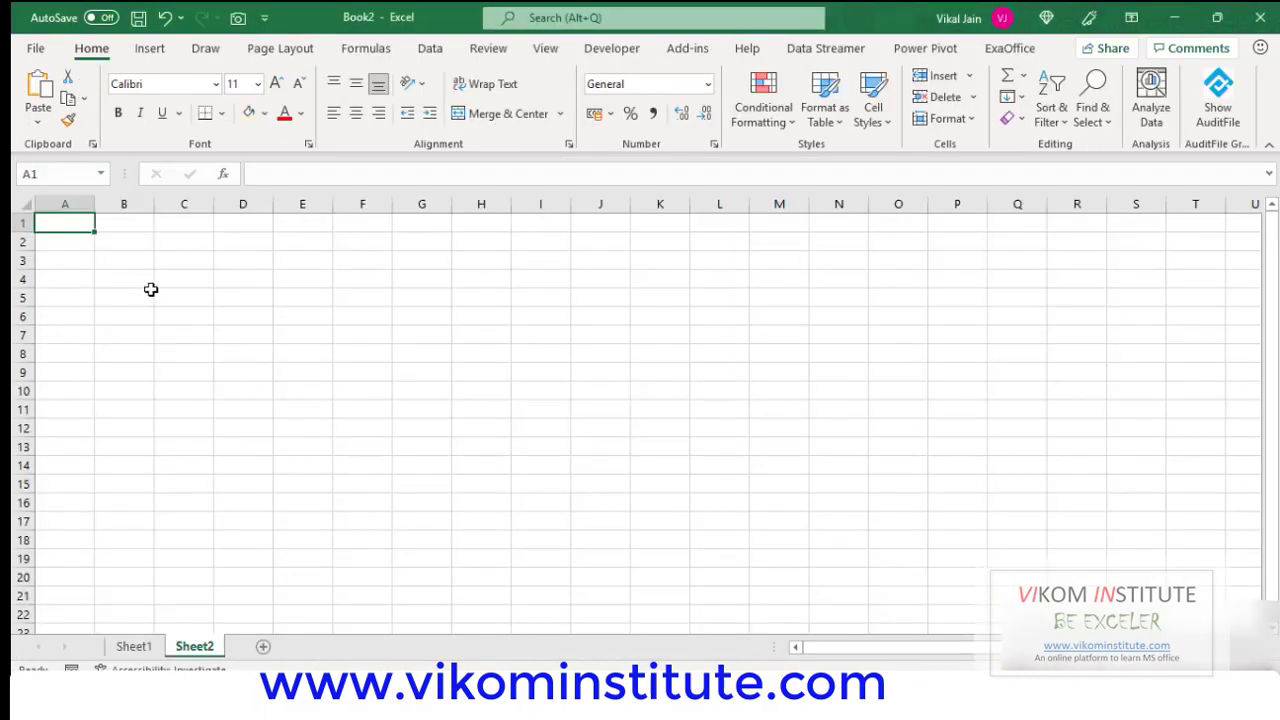
Paste the six lines into A1:A6 with their fonts, autofit column A, and select B1.
key(ctrl+v)
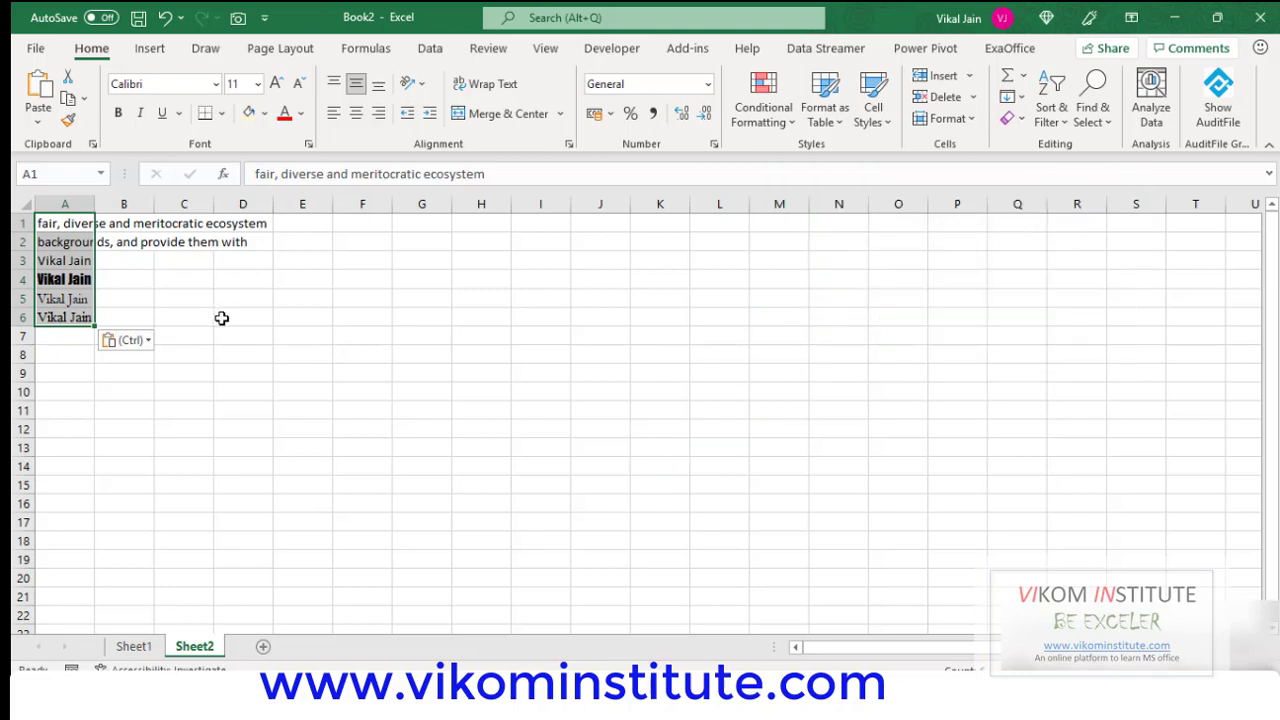
click(221, 318)
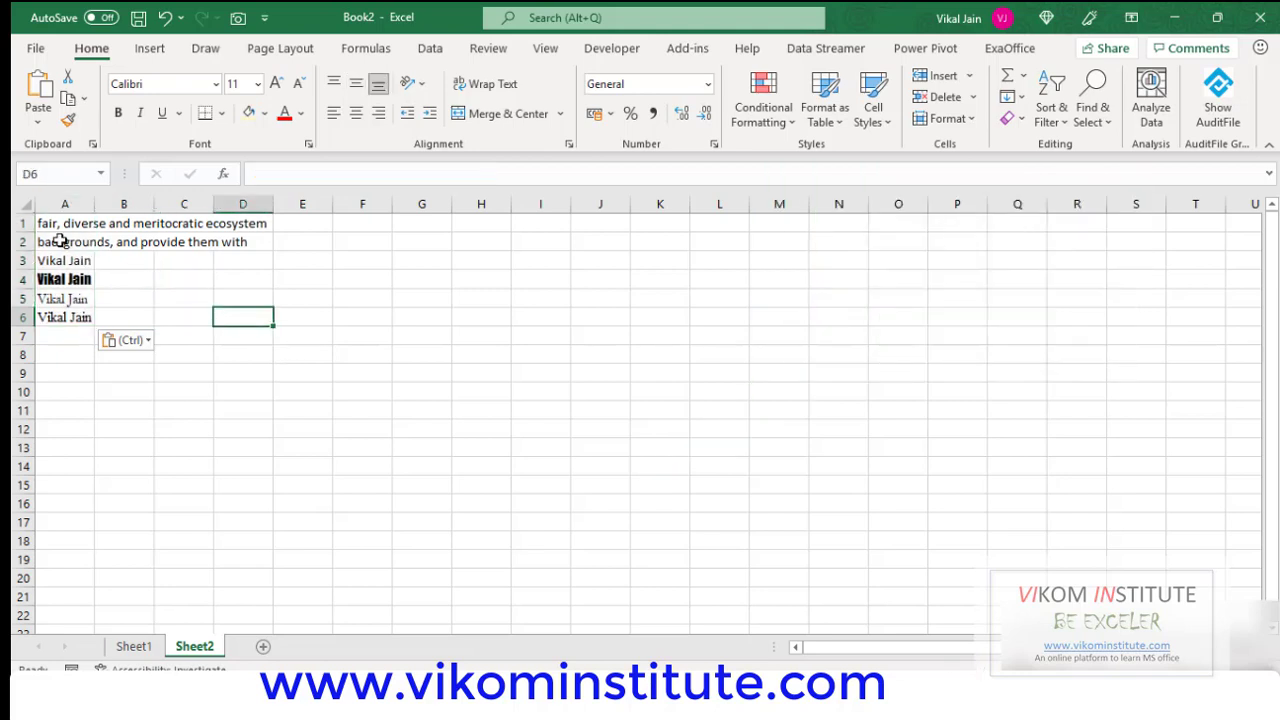
double_click(94, 204)
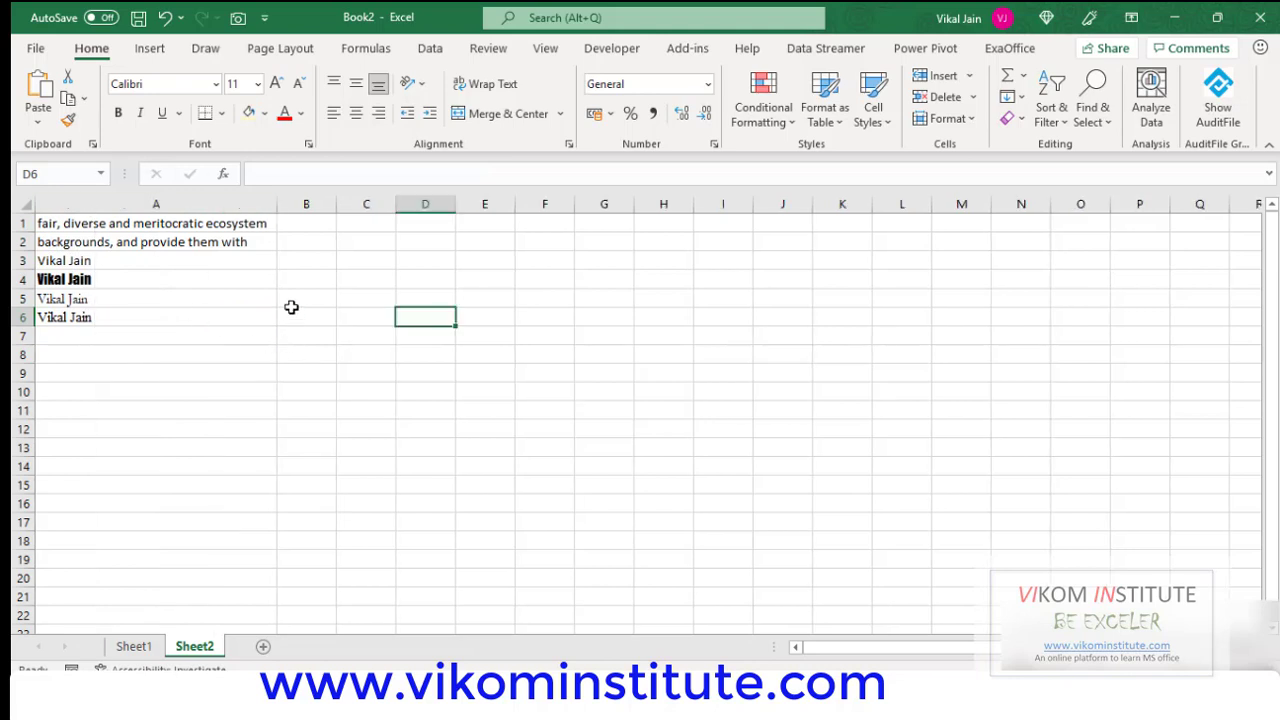
click(305, 224)
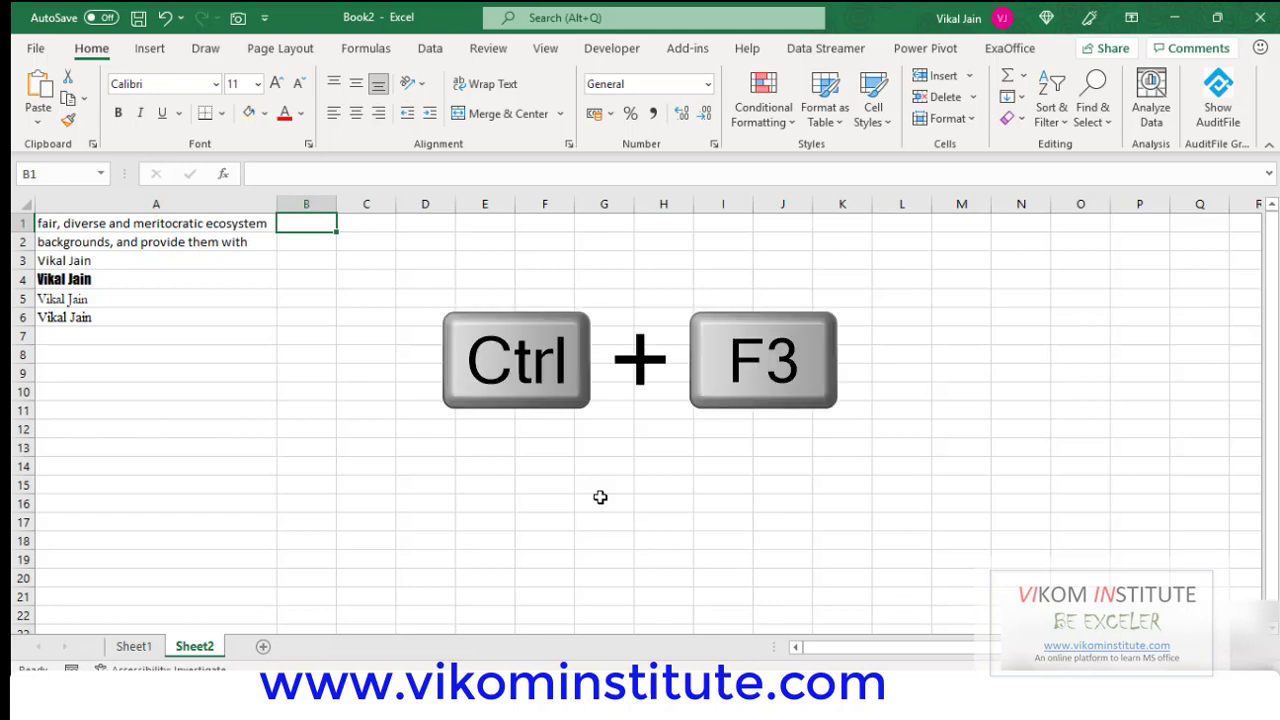
Open Name Manager with Ctrl+F3 and start a new name referring to =Sheet2!$B$1.
key(ctrl+F3)
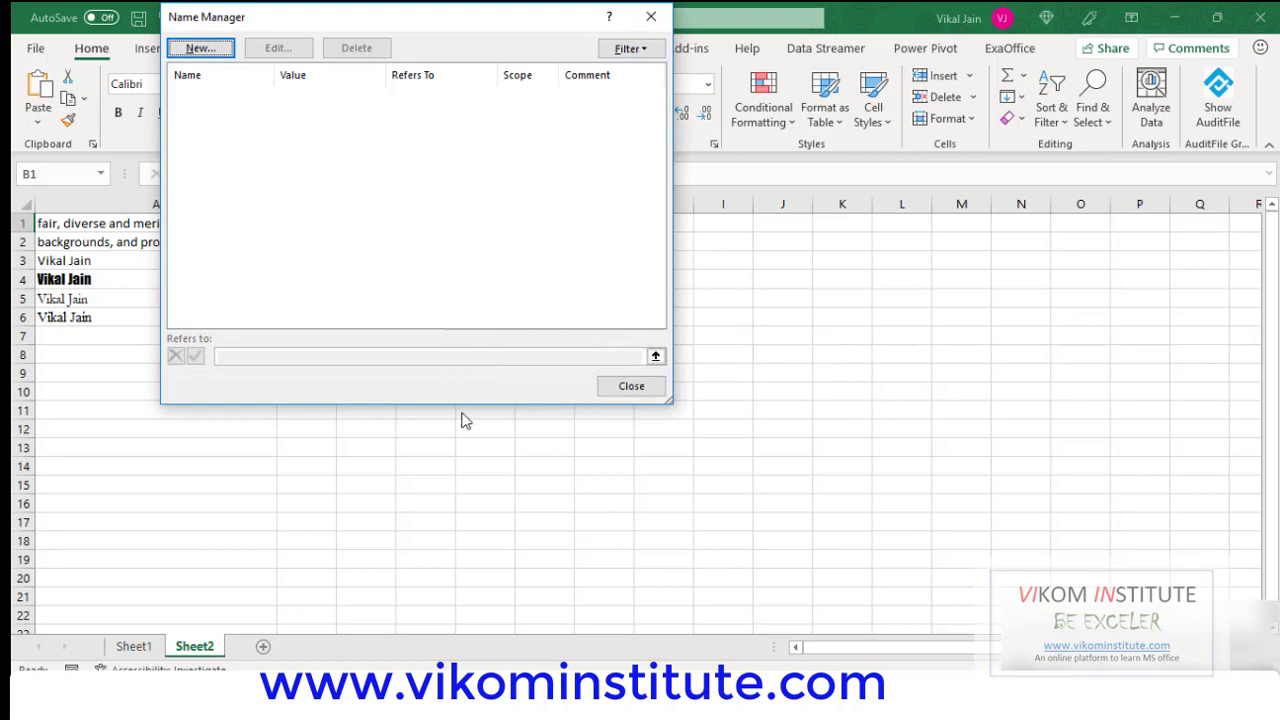
click(201, 48)
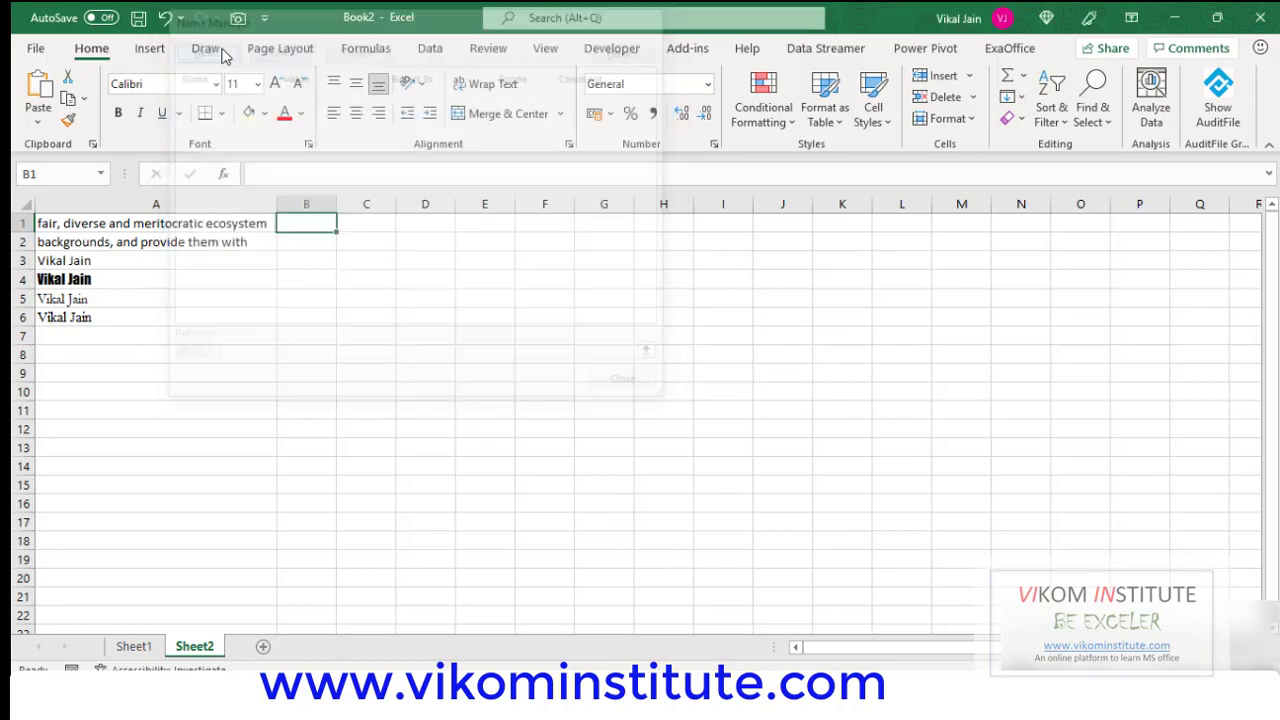
drag(375, 121, 686, 155)
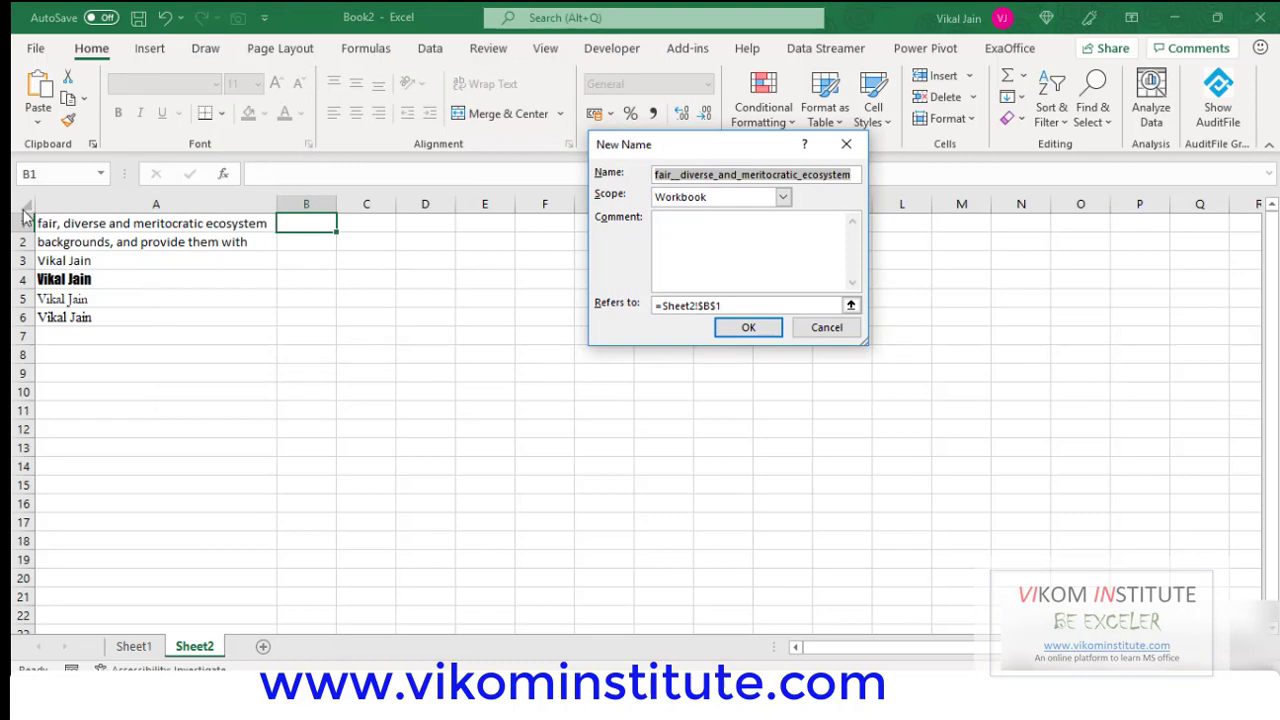
Replace the suggested name in the New Name dialog with Fontname.
key(End)
text(FOn)
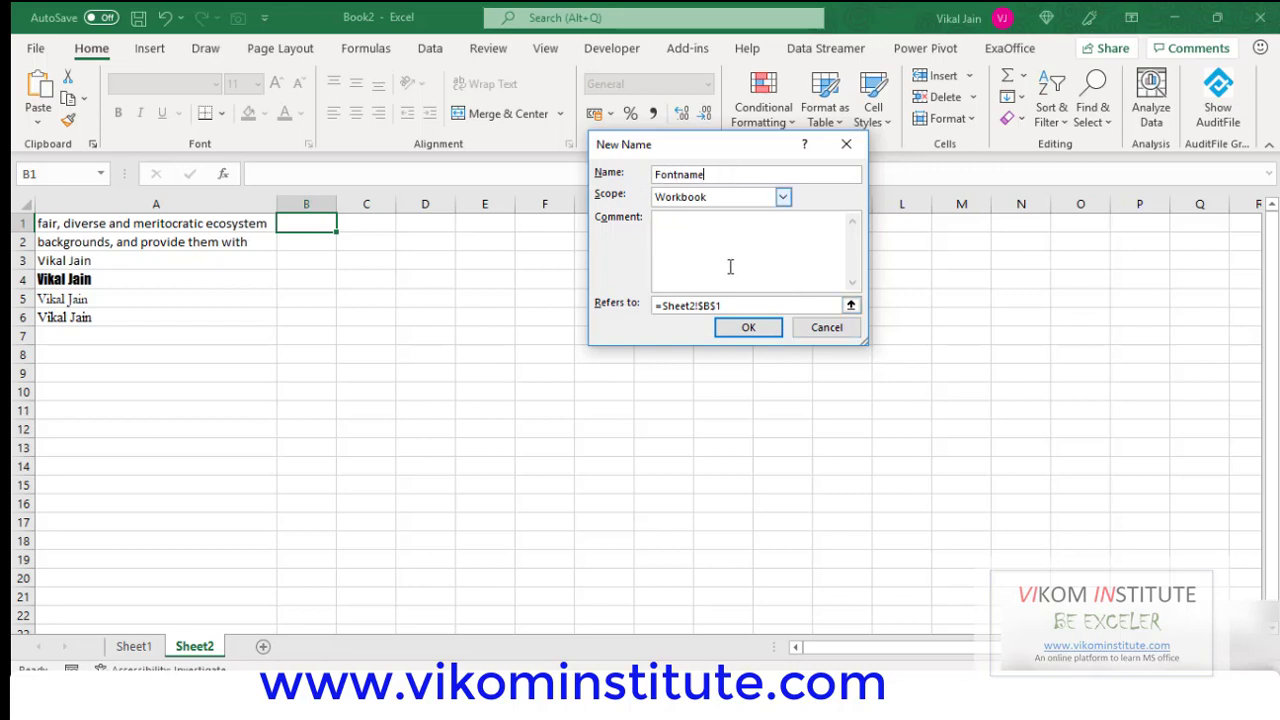
Replace the Refers to reference with =Get.cell(18, and view Sheet1's GET.CELL notes.
drag(732, 304, 676, 303)
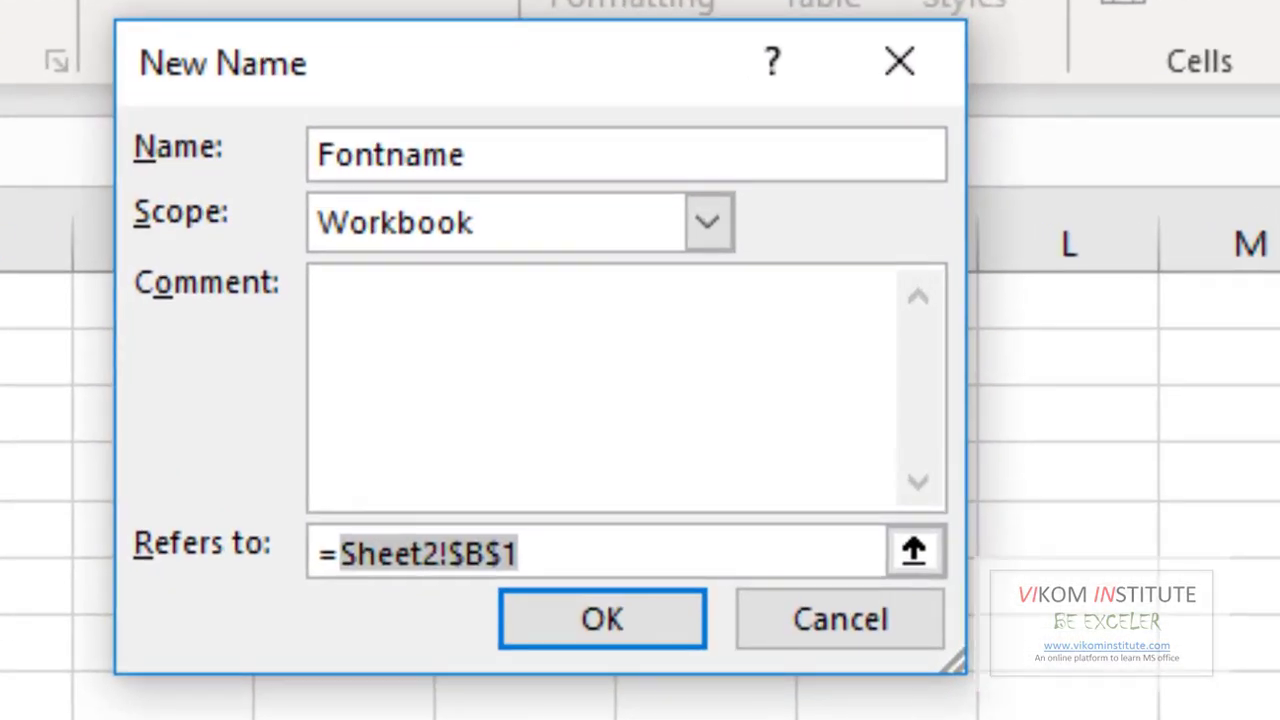
text(Get.)
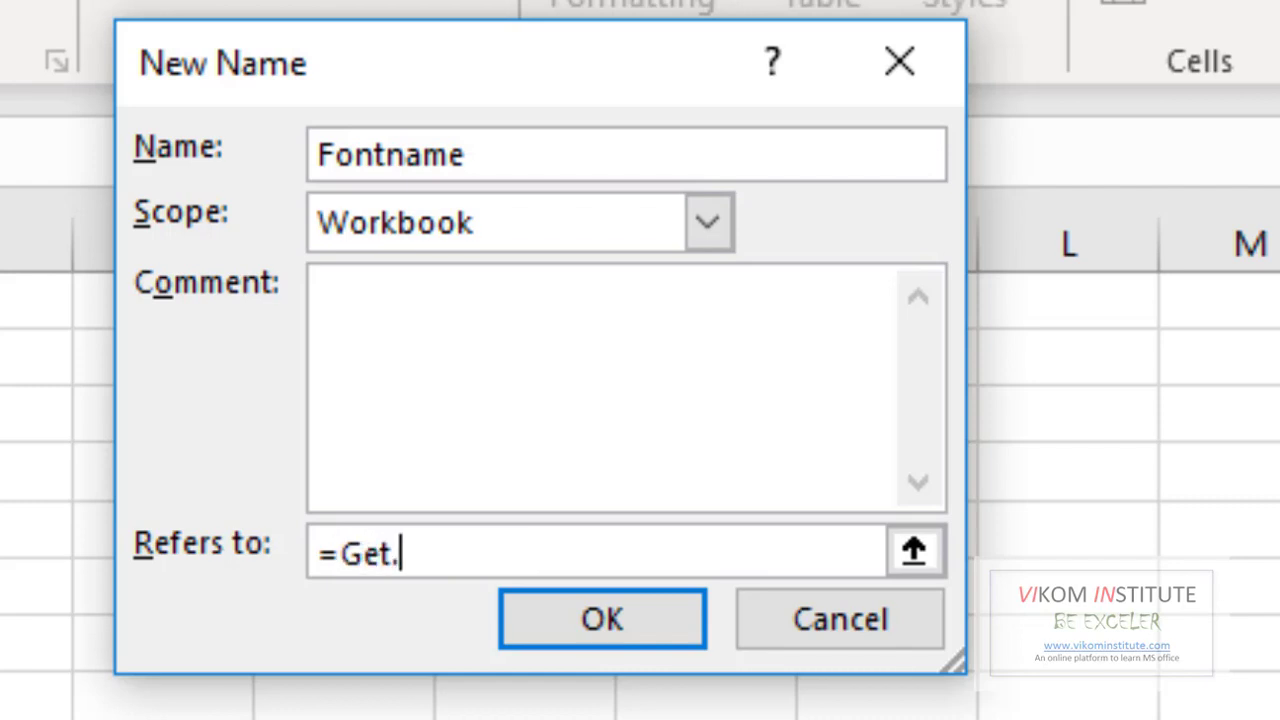
text(cell()
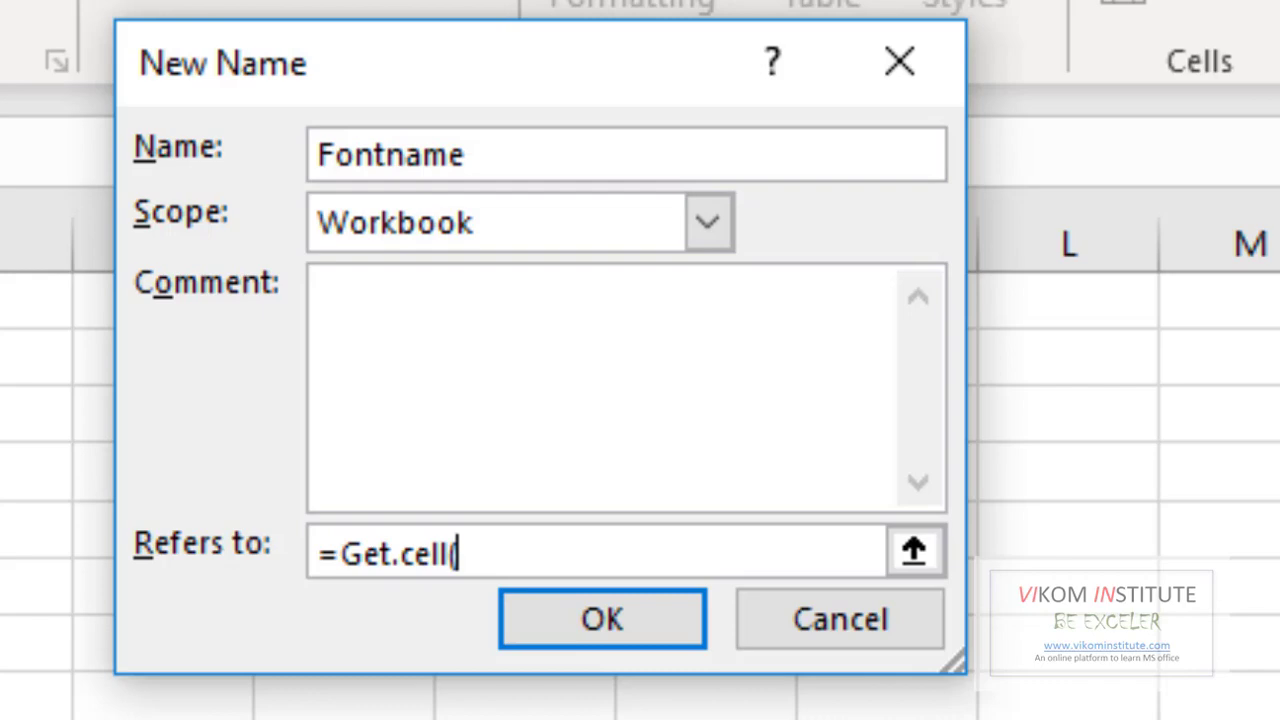
text(18)
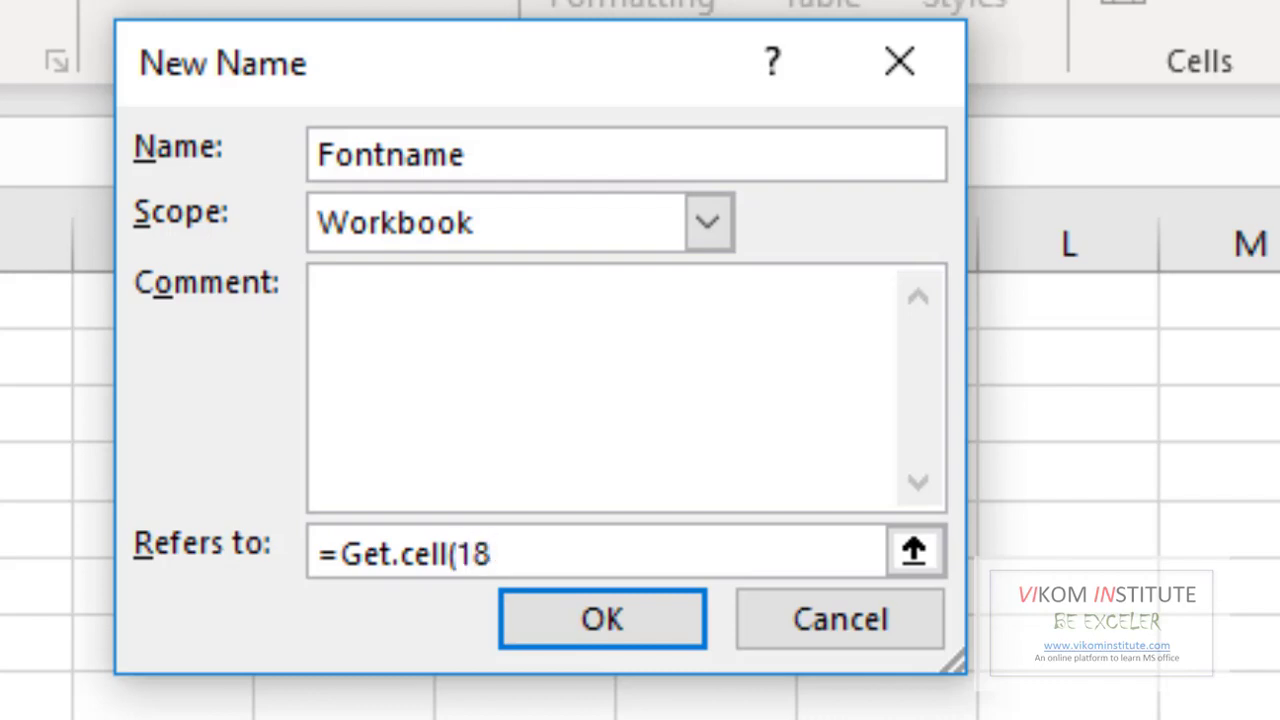
text(,)
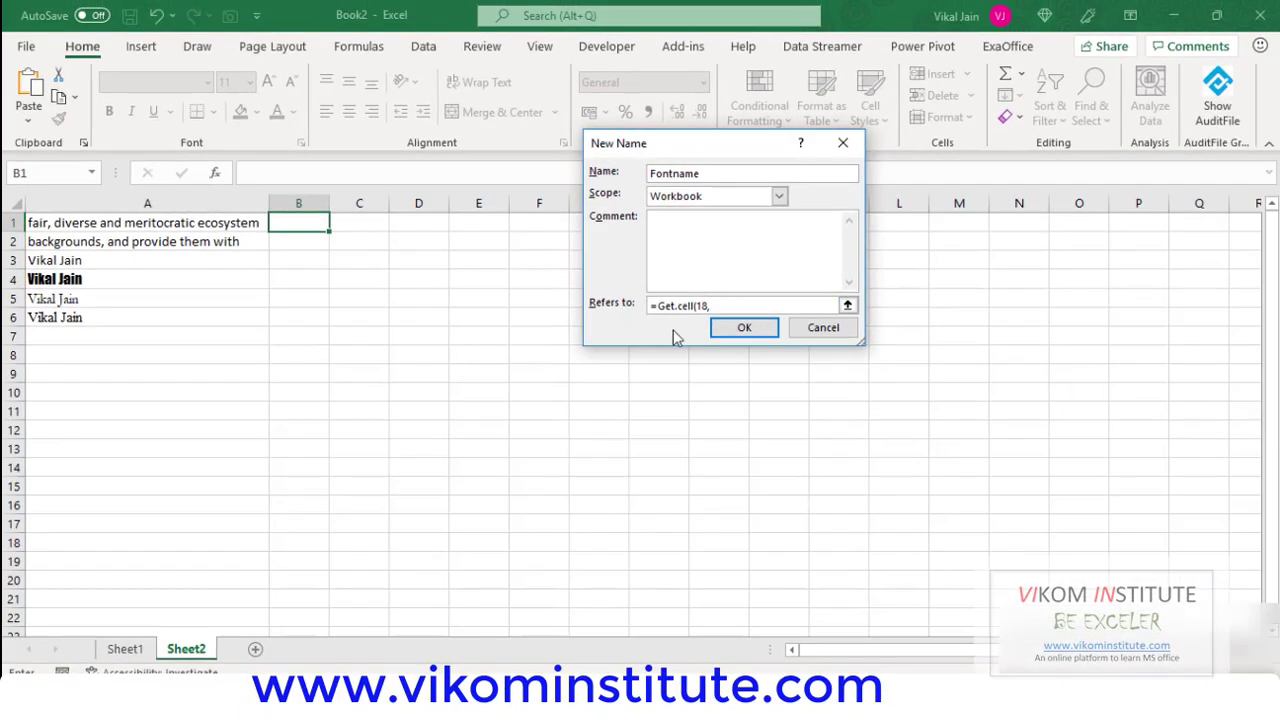
click(140, 650)
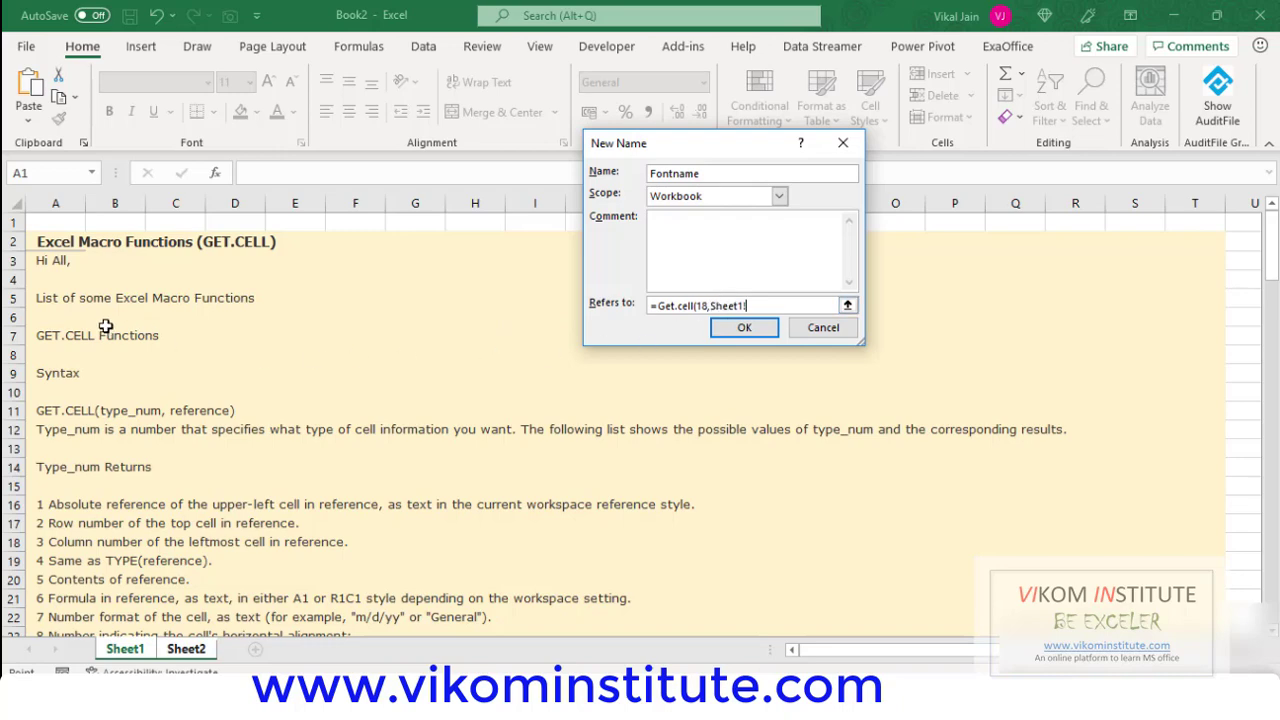
Scroll Sheet1's GET.CELL list down to code 18, 'Name of font, as text'.
scroll(65, 350, down, 7)
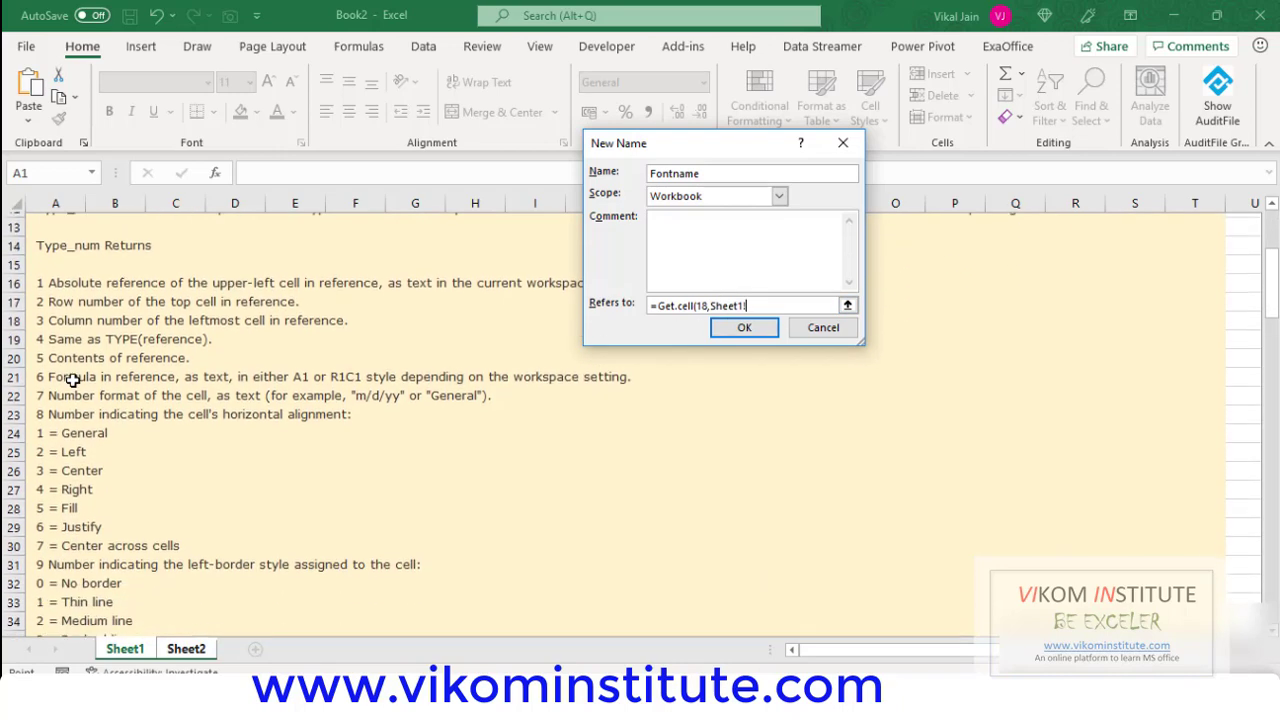
scroll(72, 390, down, 4)
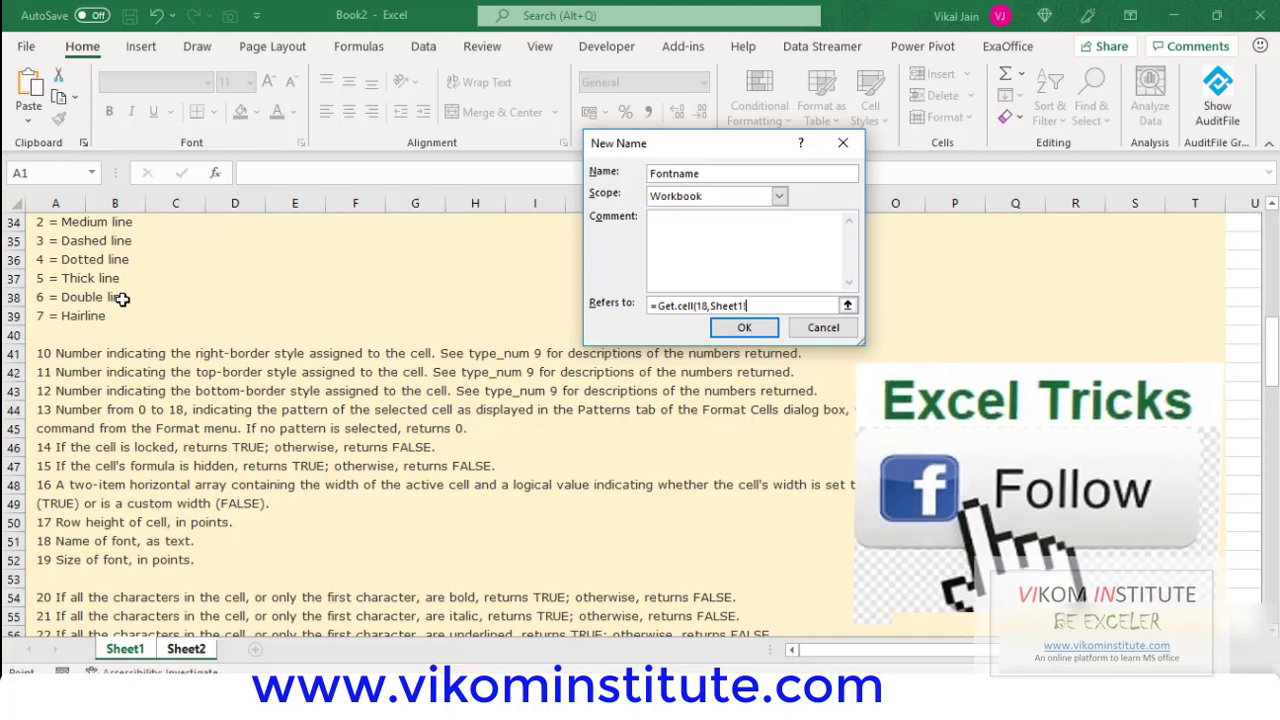
Point the Fontname formula at Sheet2 cell A1 and make the reference relative.
click(186, 649)
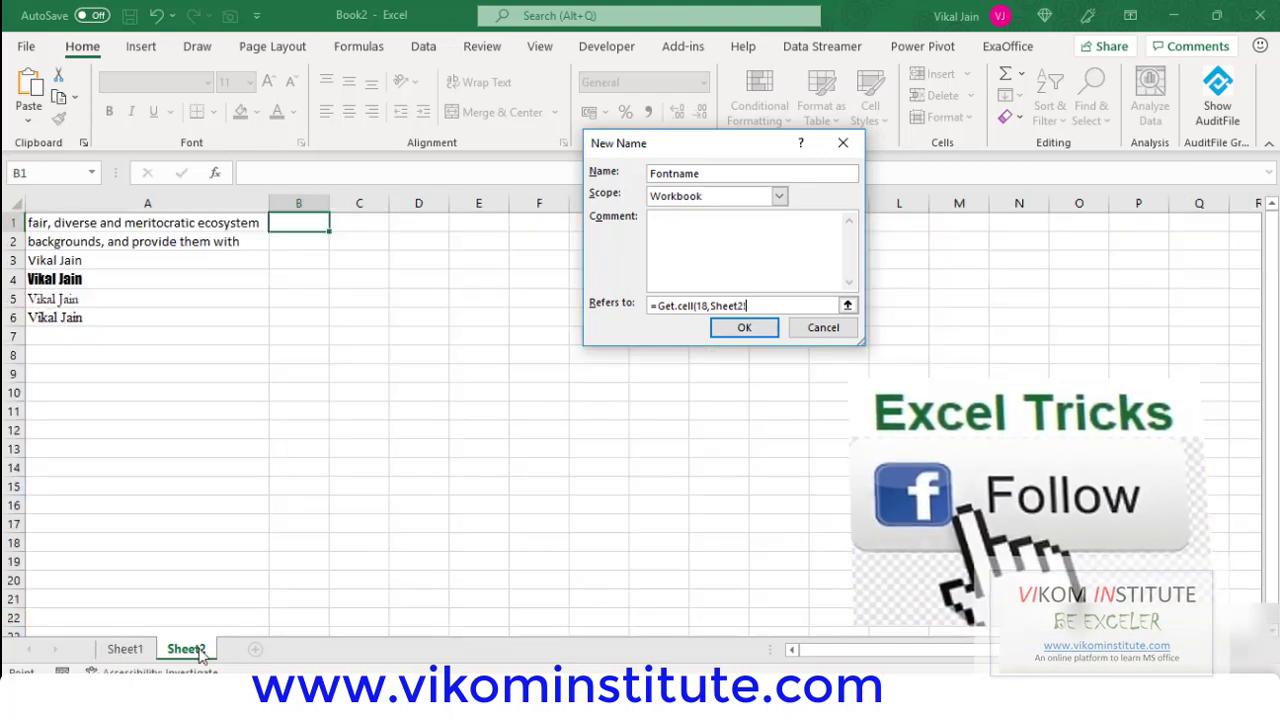
click(209, 221)
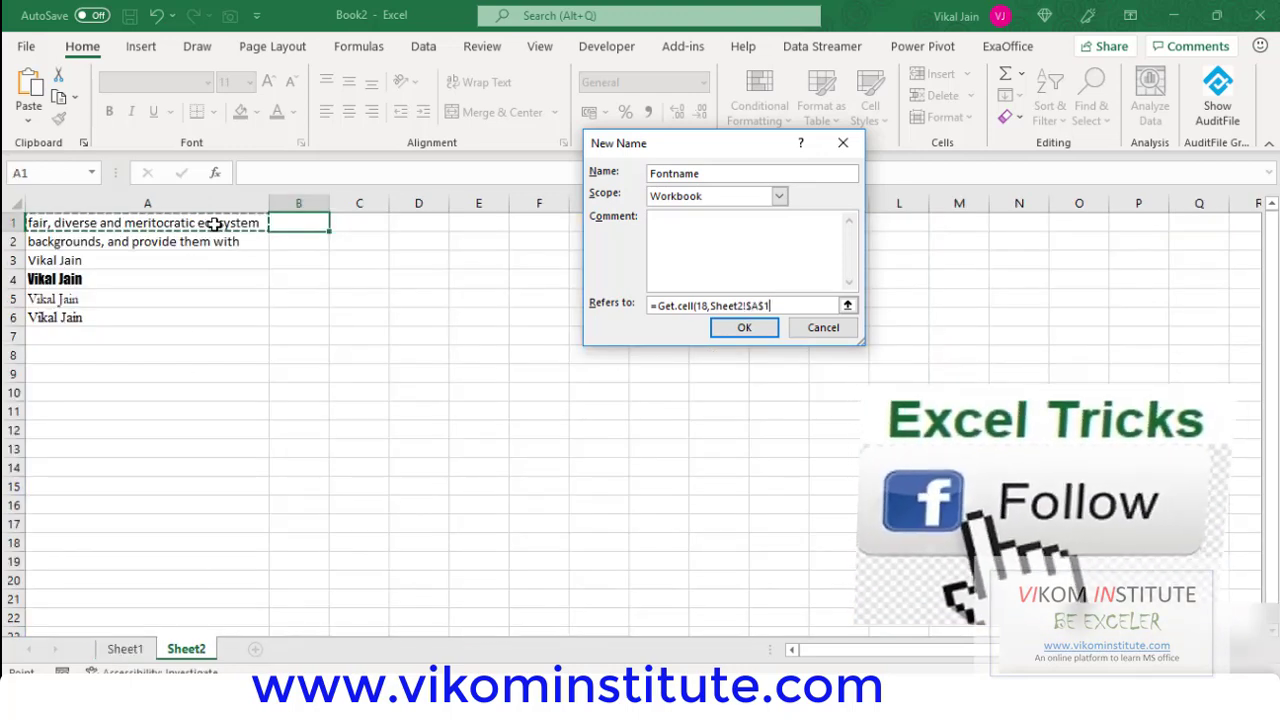
click(760, 307)
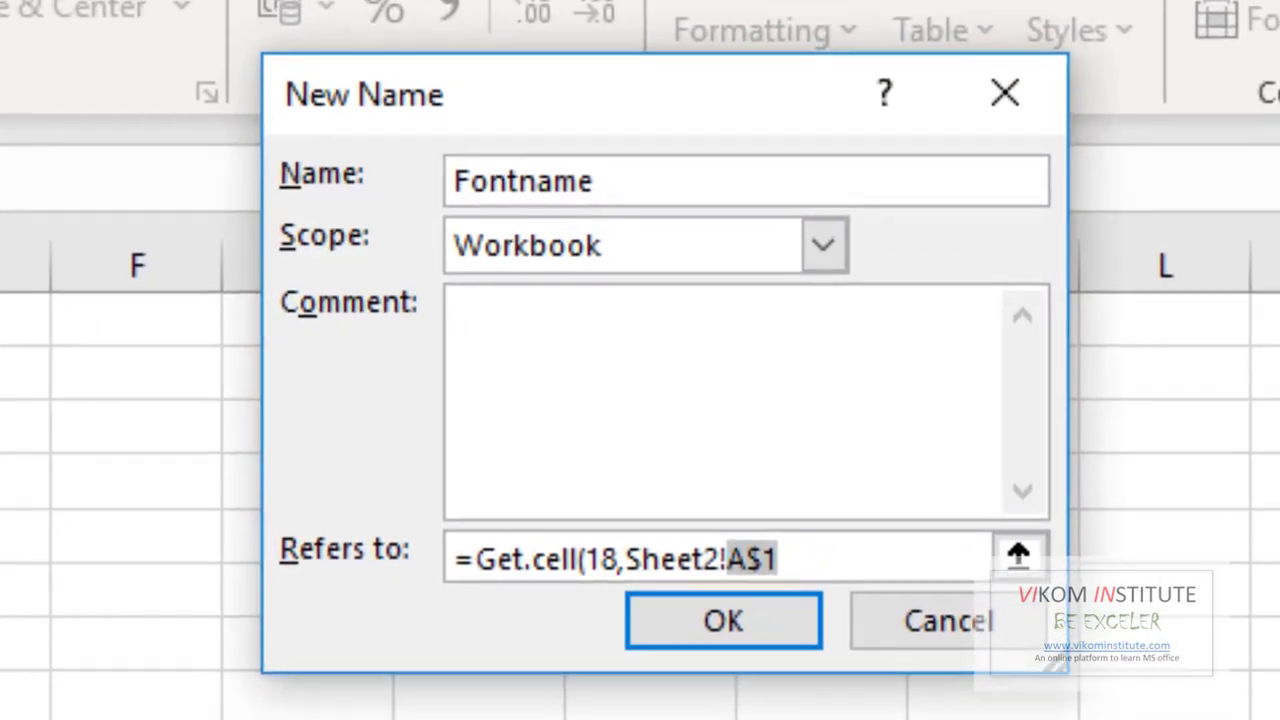
key(Delete)
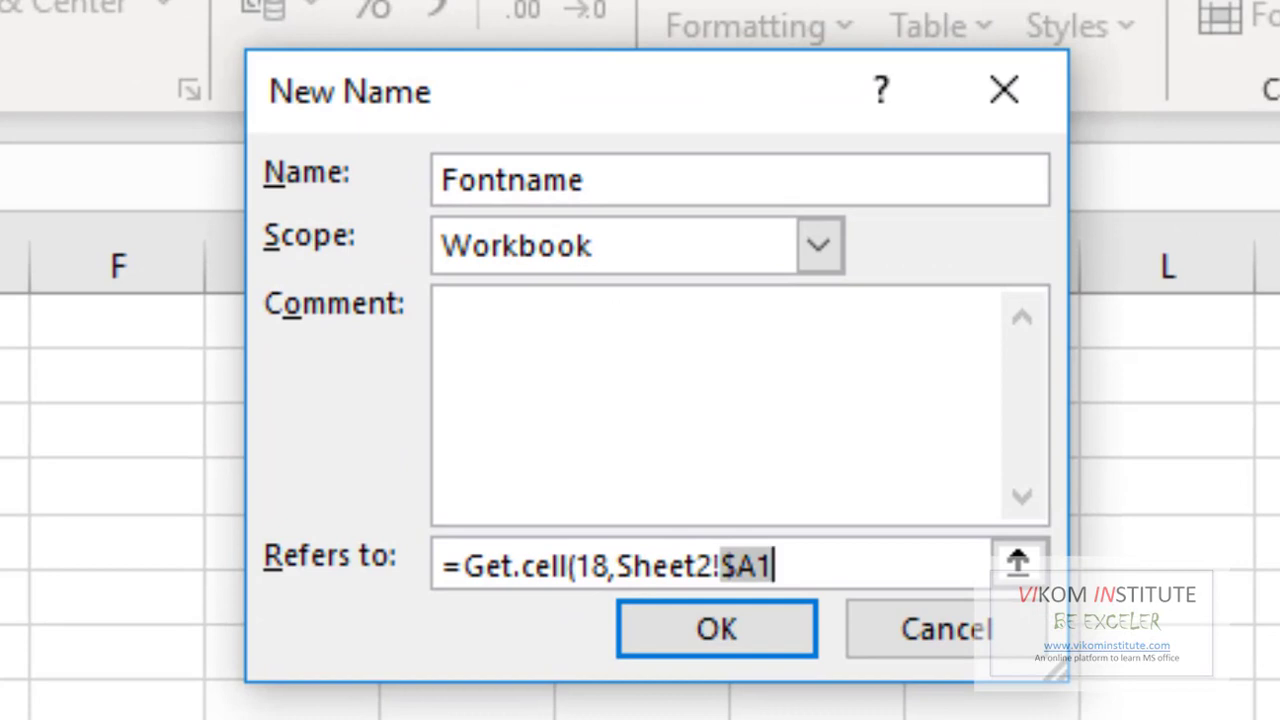
key(F4)
Remove the stray reference text, save Fontname as =GET.CELL(18,Sheet2!A1), and close Name Manager.
click(714, 567)
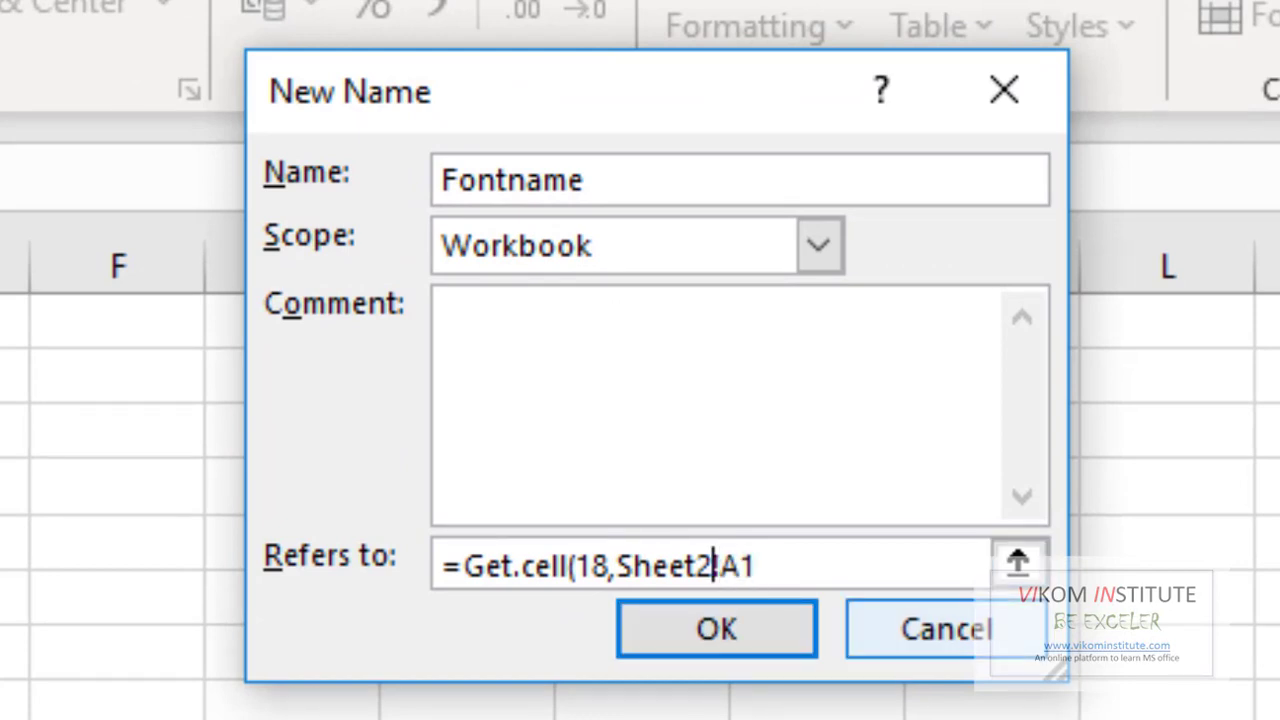
text(+Sheet2!$C$1)
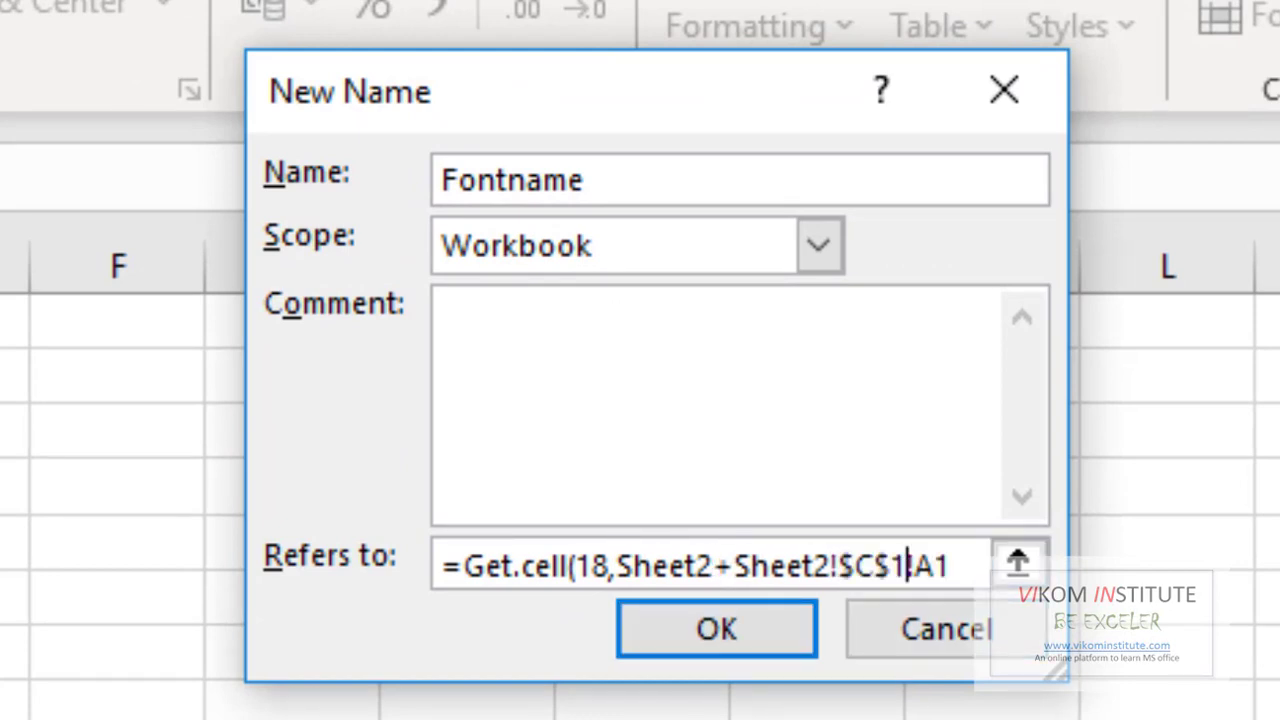
key(ctrl+z)
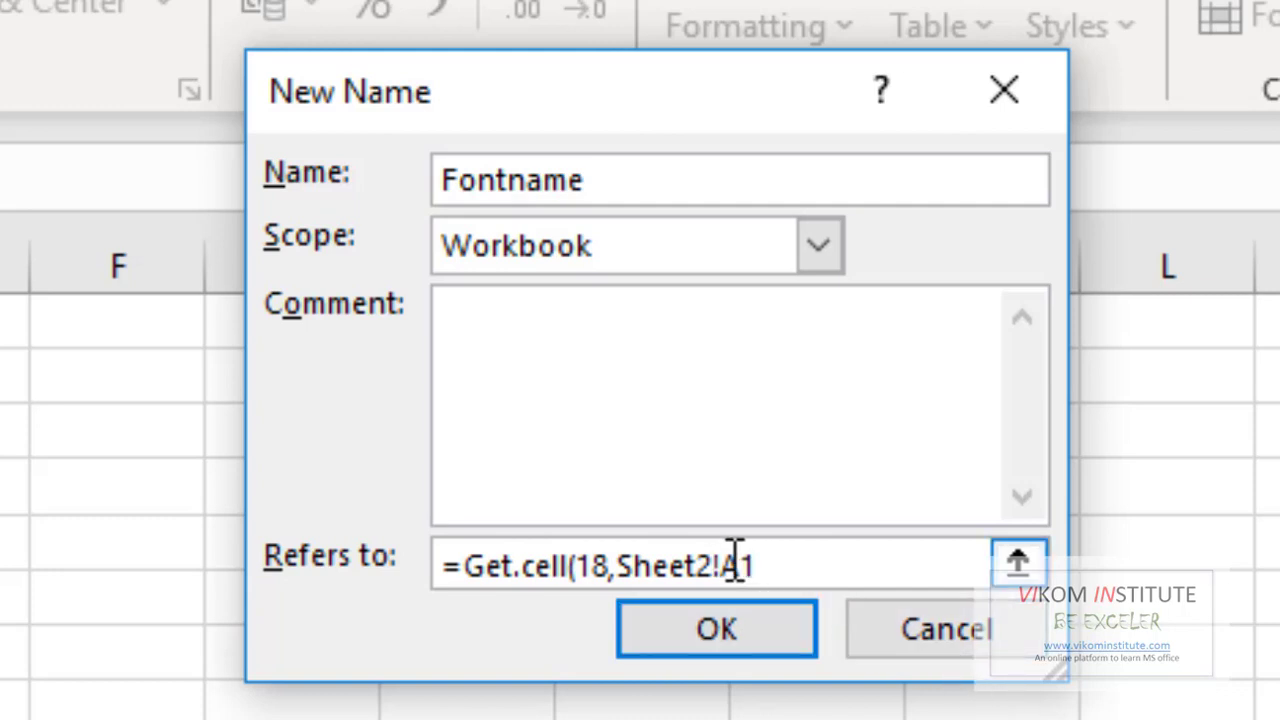
drag(722, 566, 616, 566)
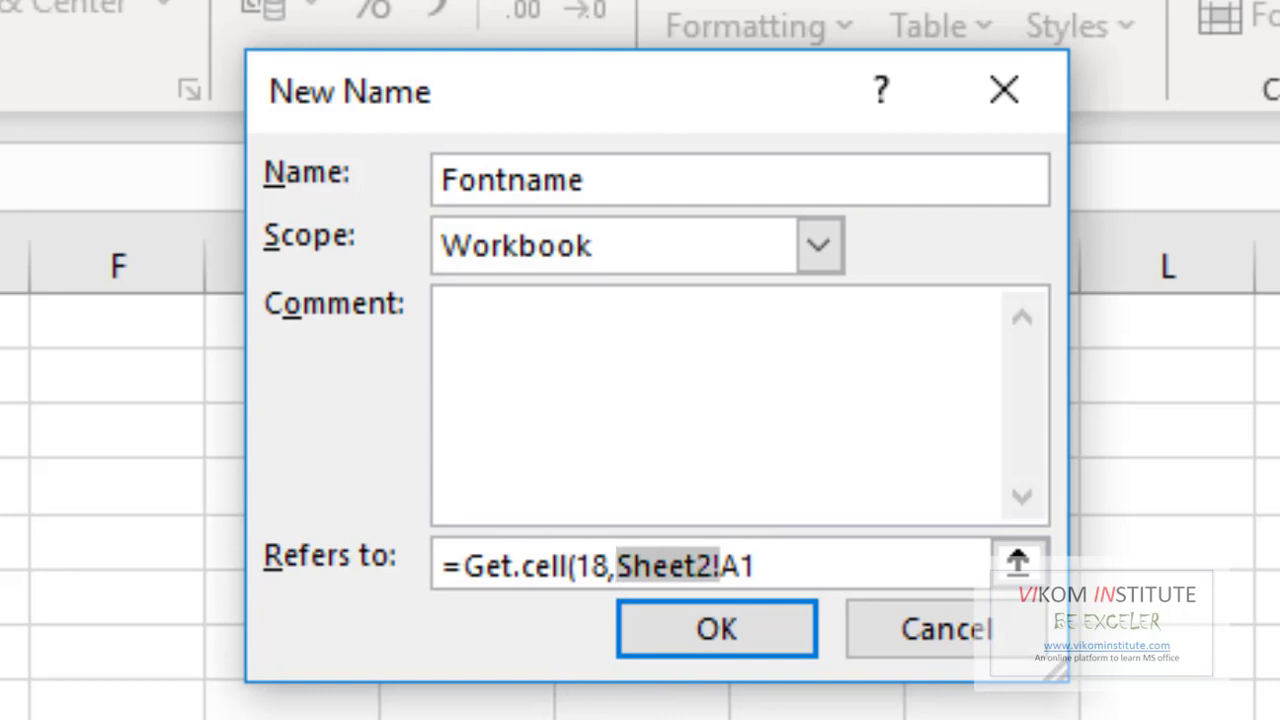
key(BackSpace)
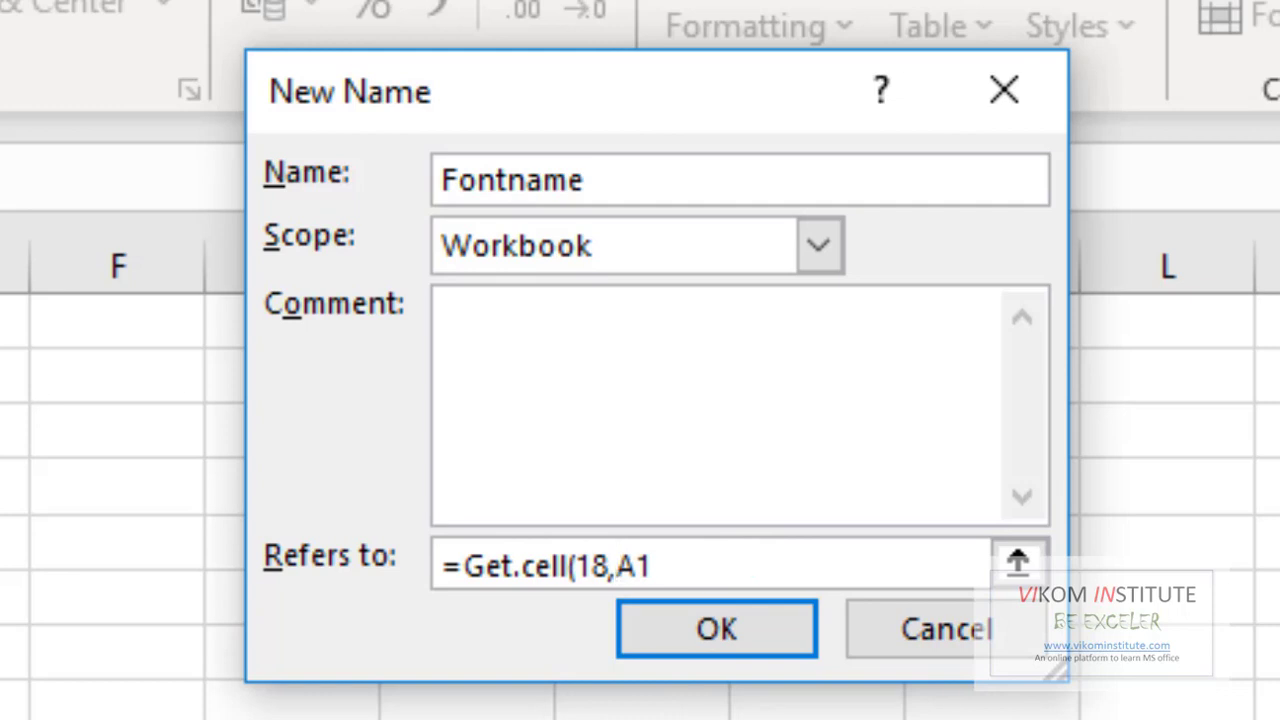
click(758, 652)
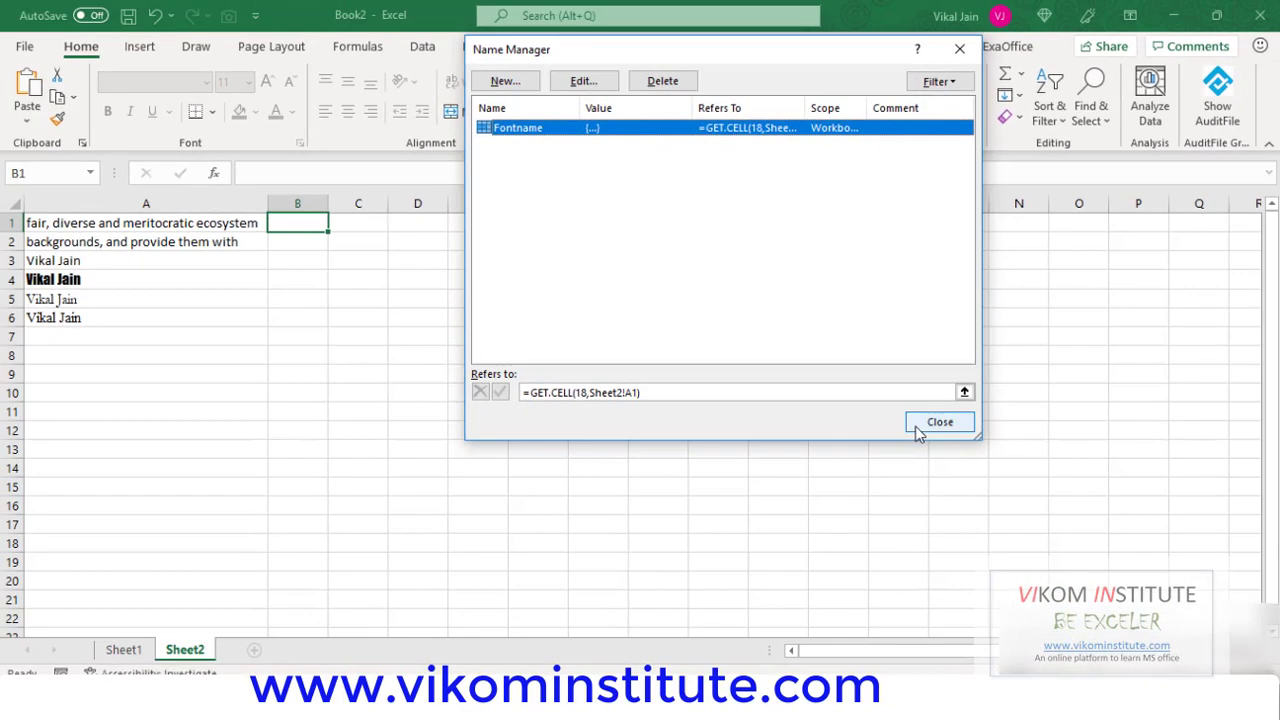
click(1033, 551)
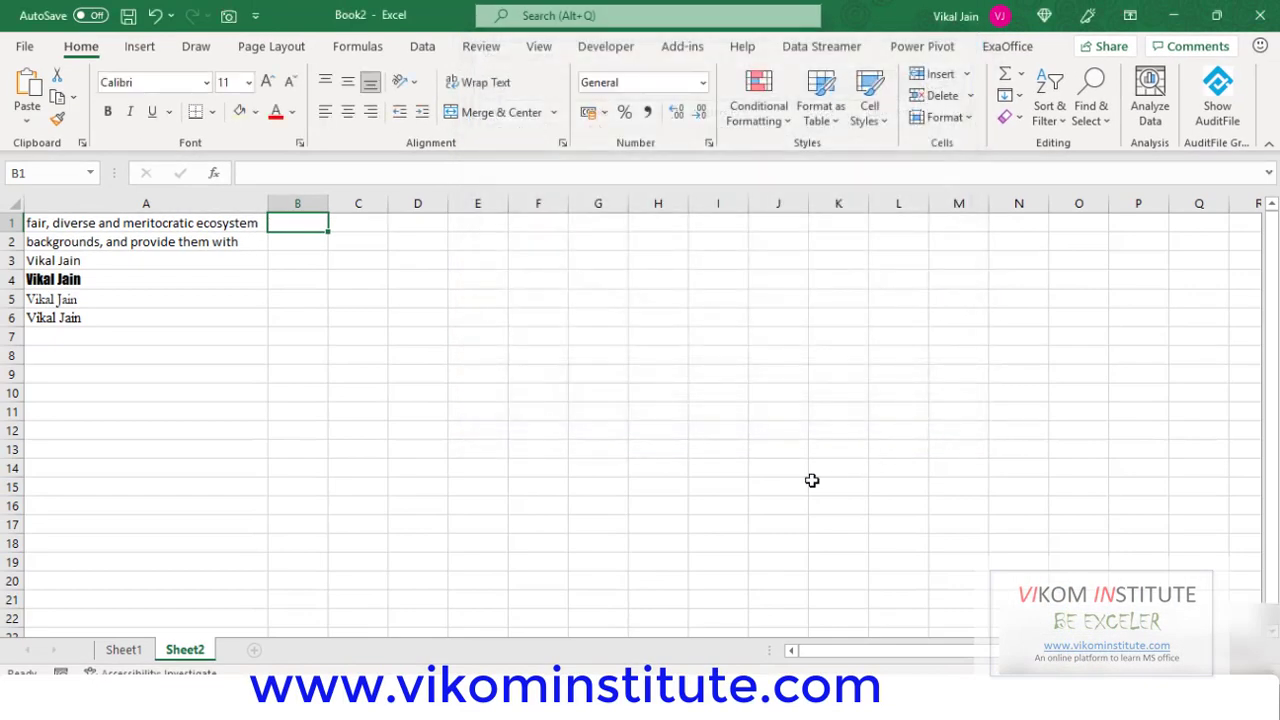
Enter =Fontname in cell B1 so it displays Calibri, the font of A1's text.
text(=fon)
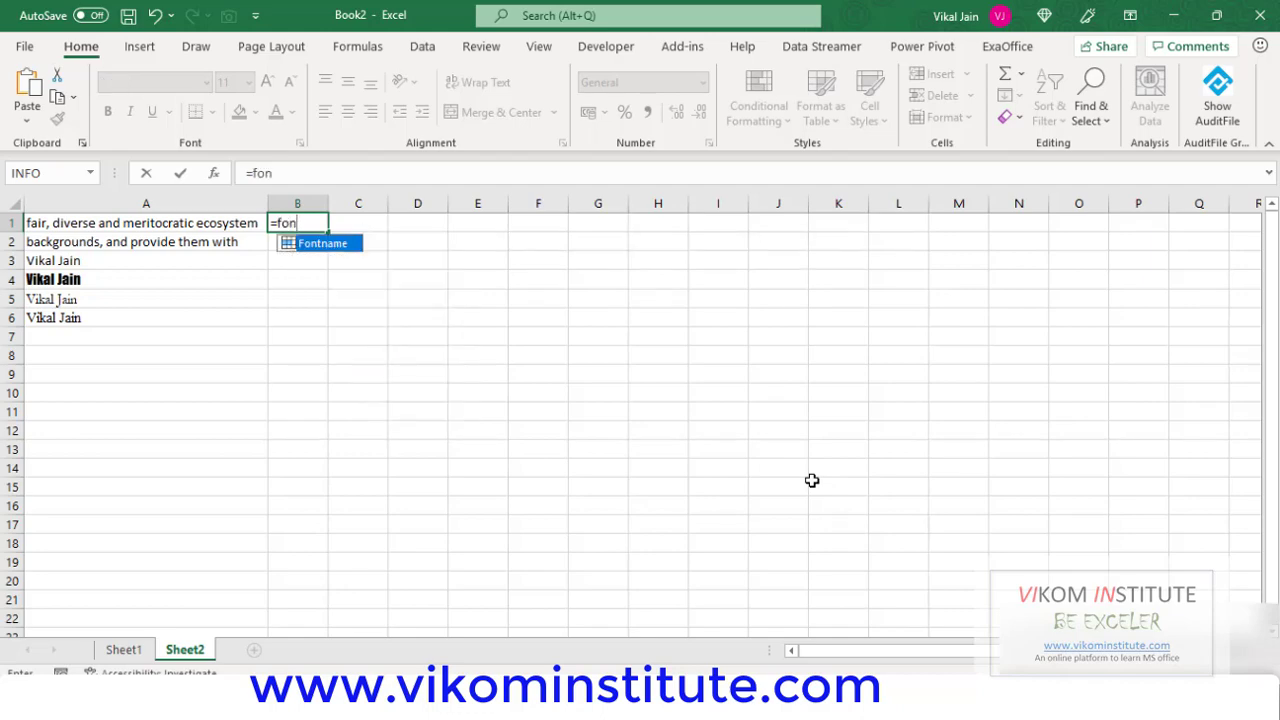
key(Tab)
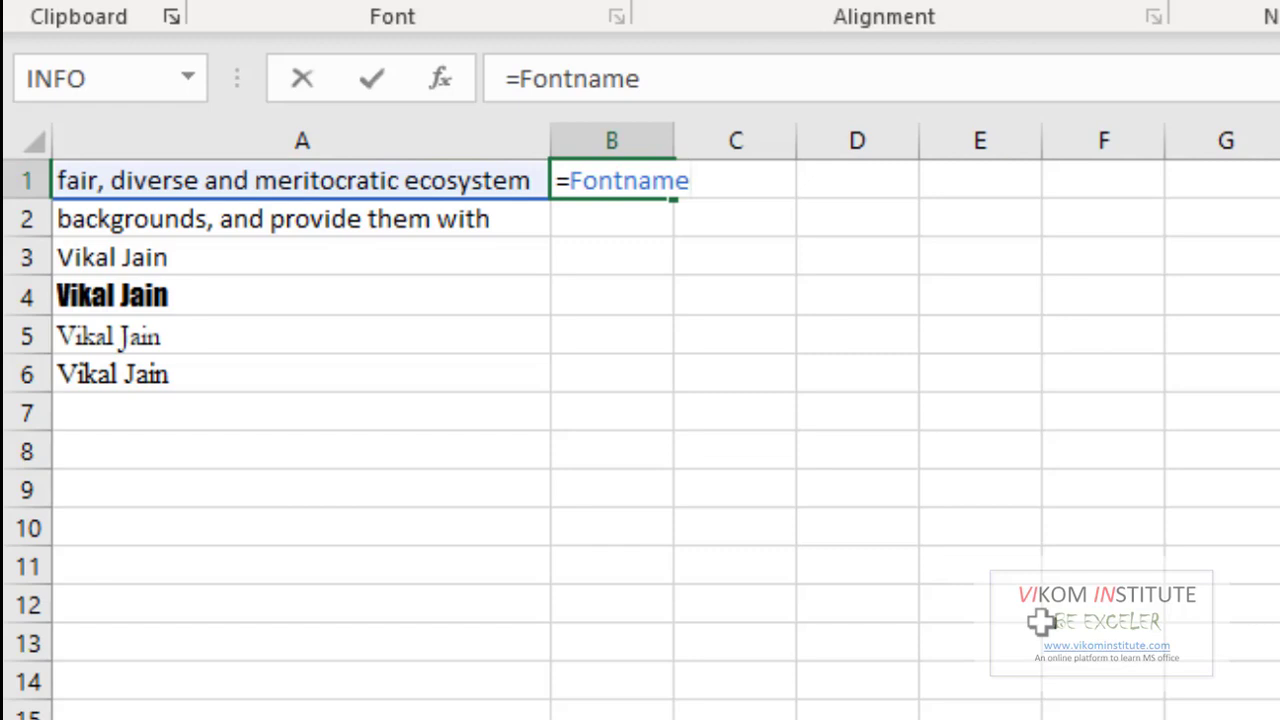
key(Return)
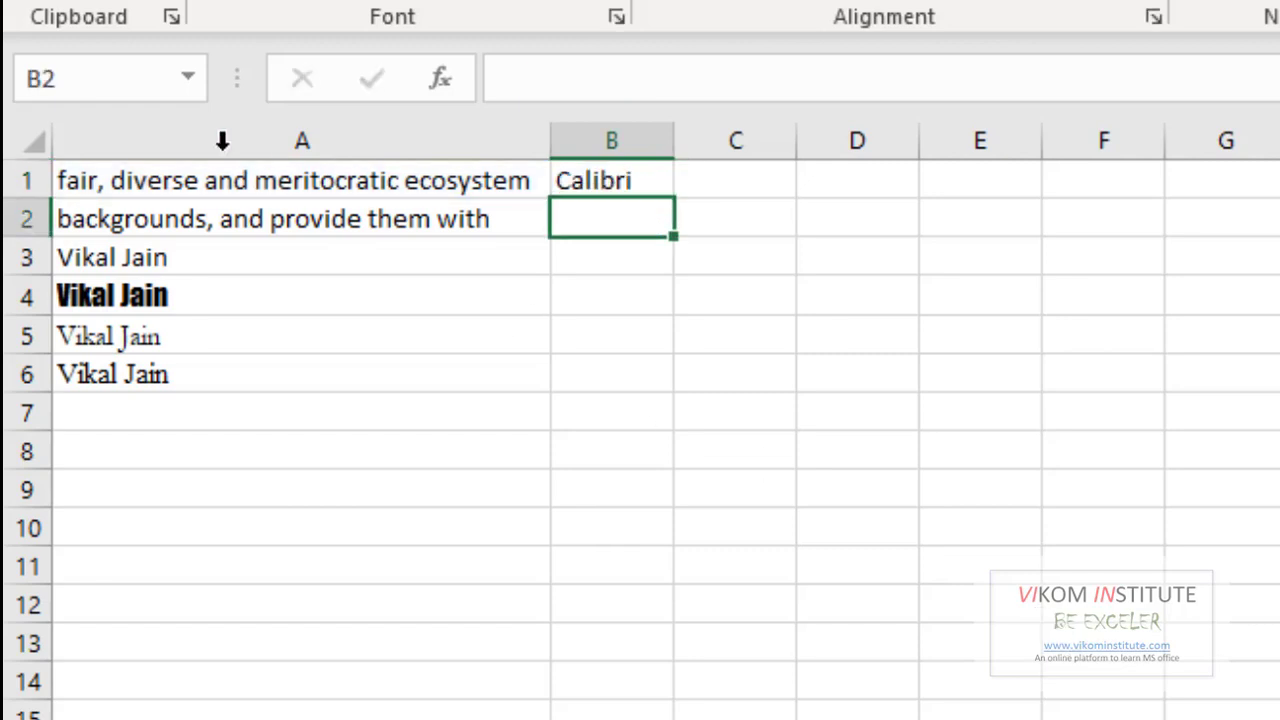
click(229, 181)
click(583, 179)
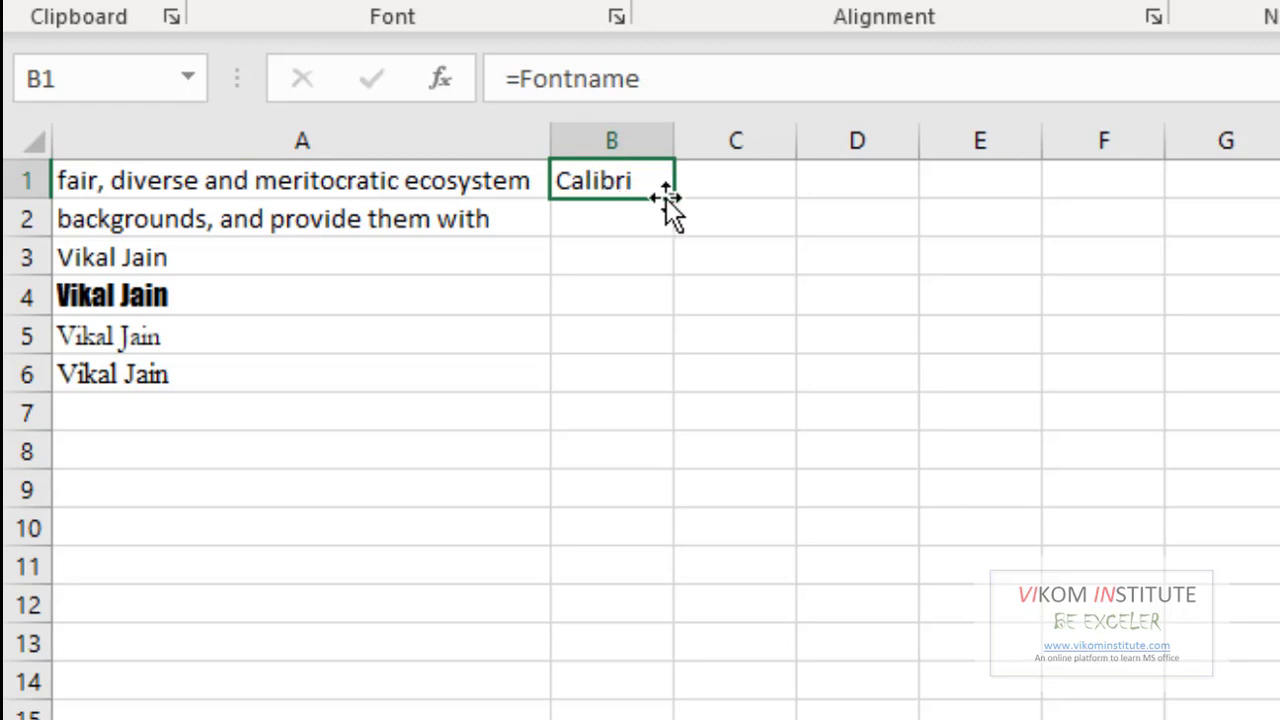
Fill =Fontname down to B6 (Calibri, Impact, Garamond, Times New Roman) and widen column B.
drag(671, 198, 651, 406)
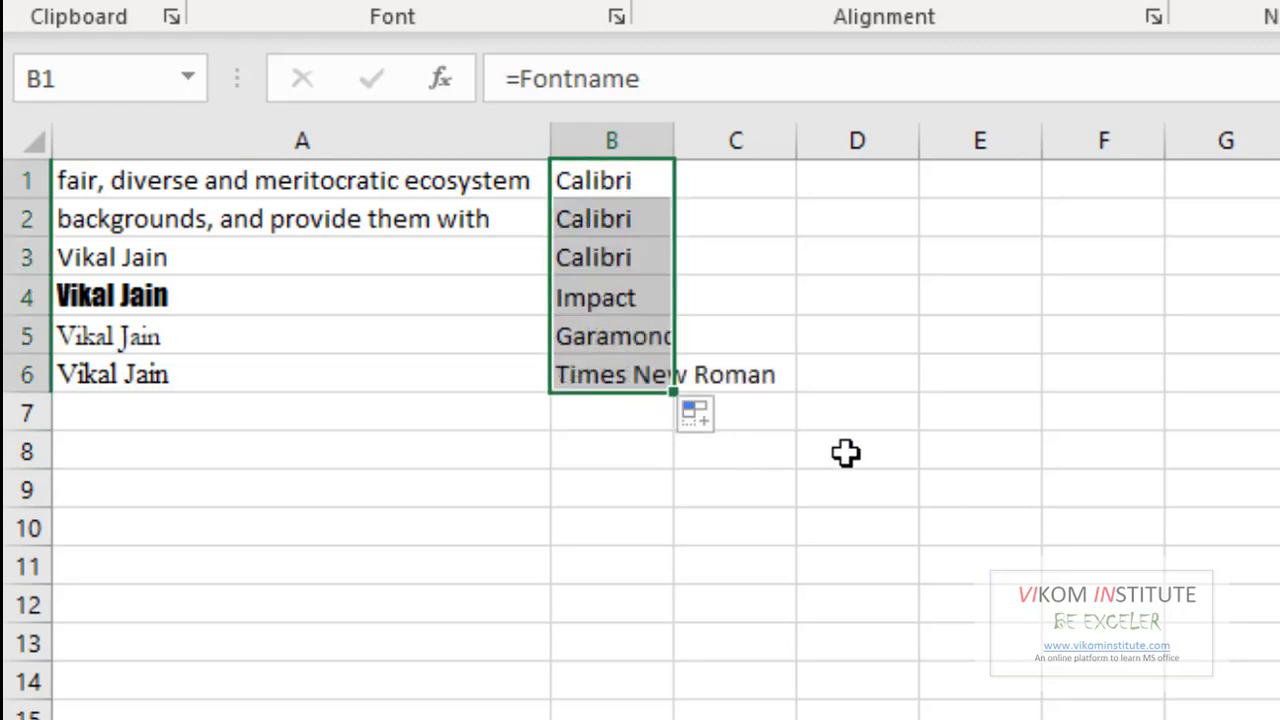
click(1076, 494)
click(589, 215)
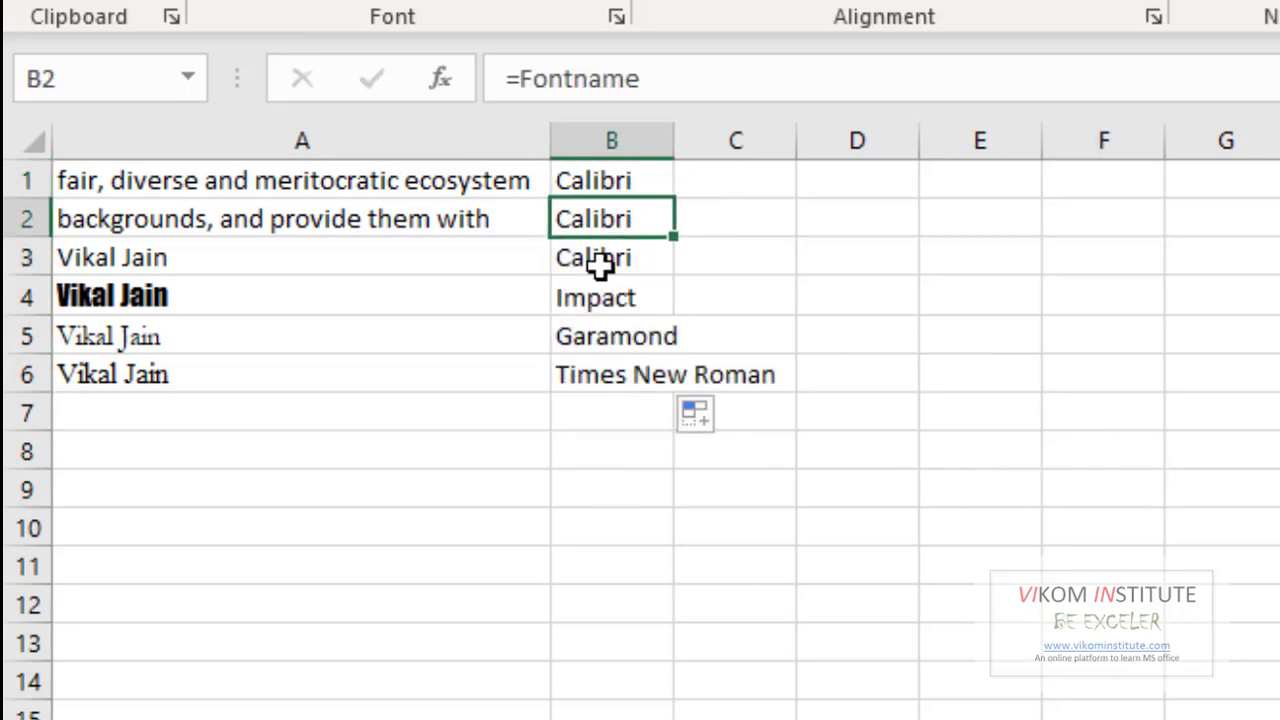
click(600, 262)
click(600, 300)
click(598, 335)
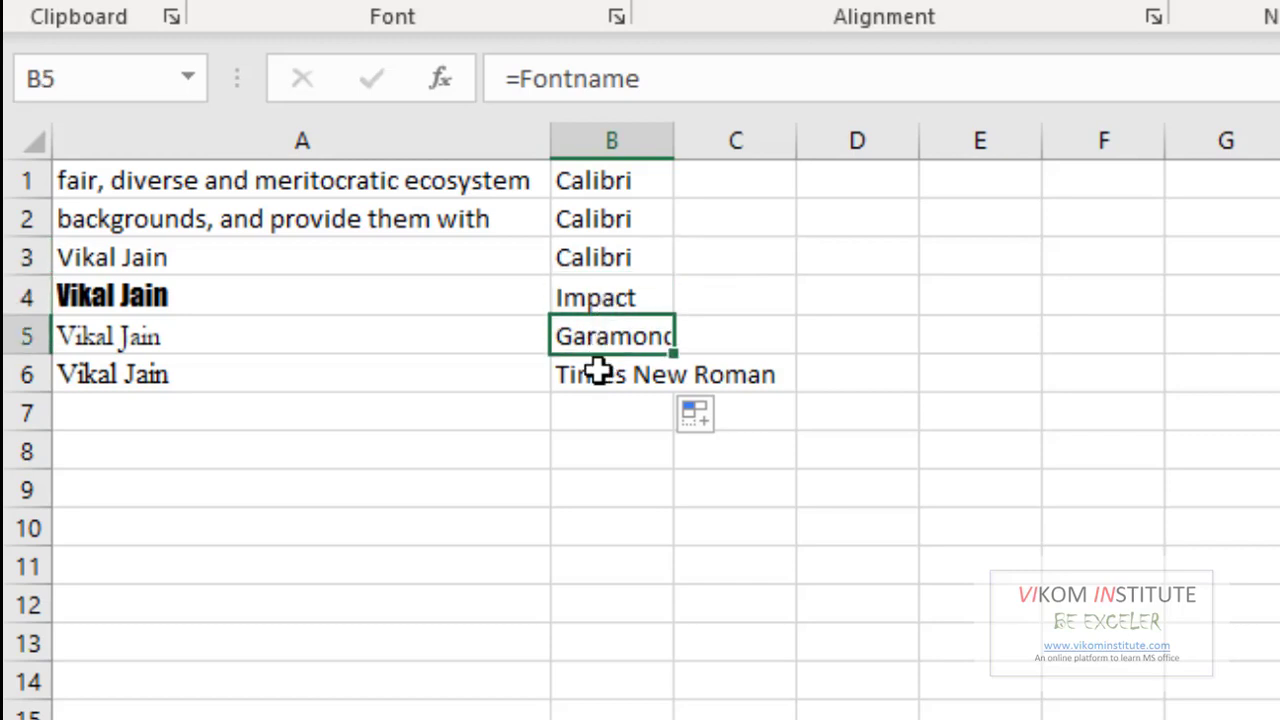
click(594, 371)
drag(673, 140, 806, 150)
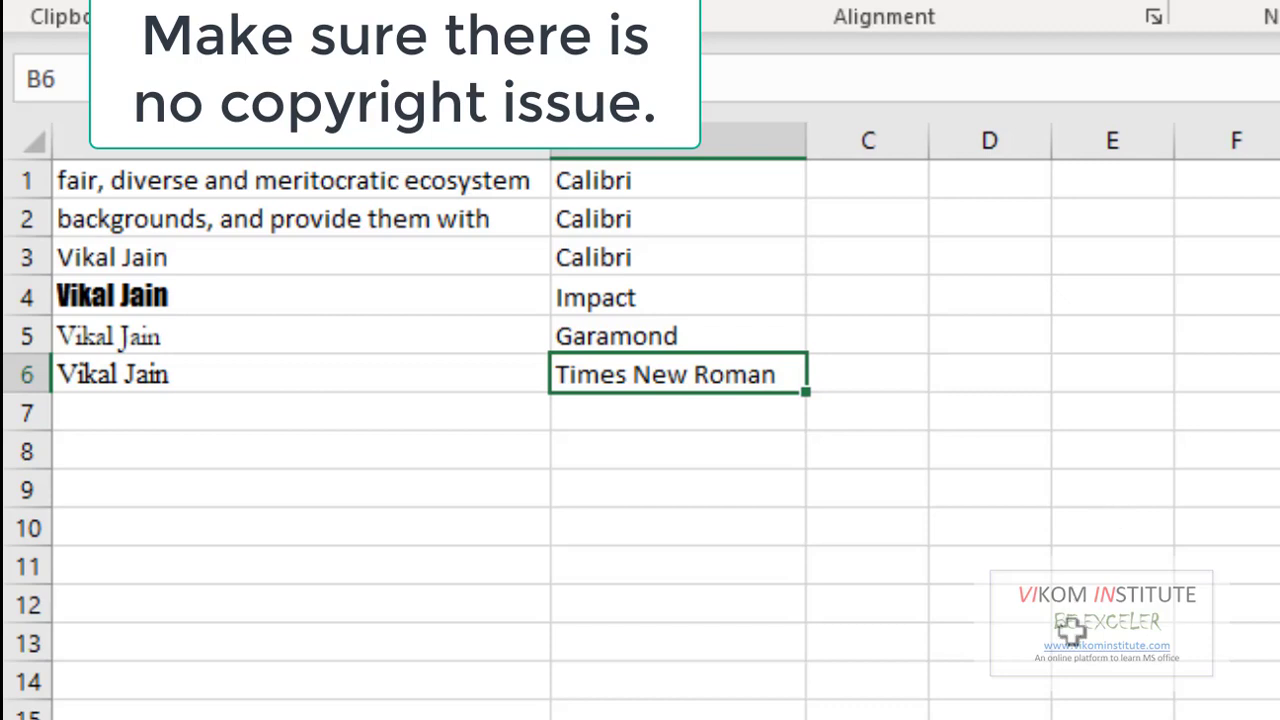
click(212, 179)
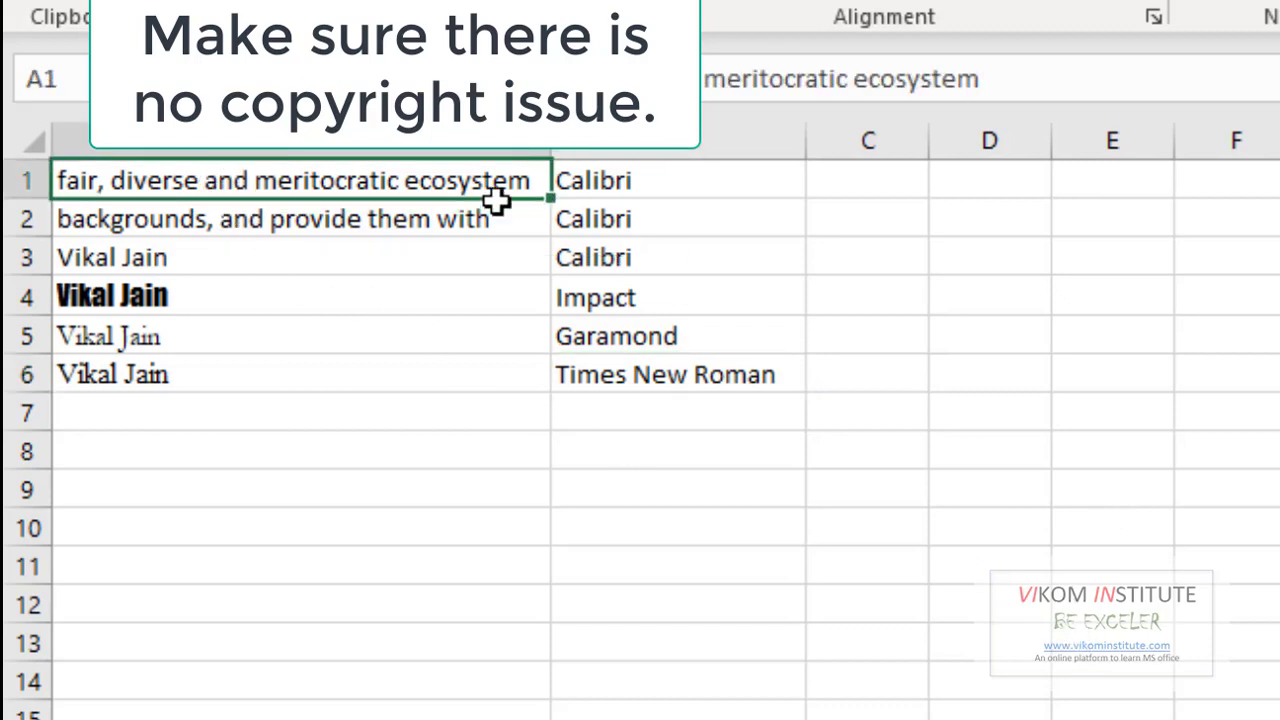